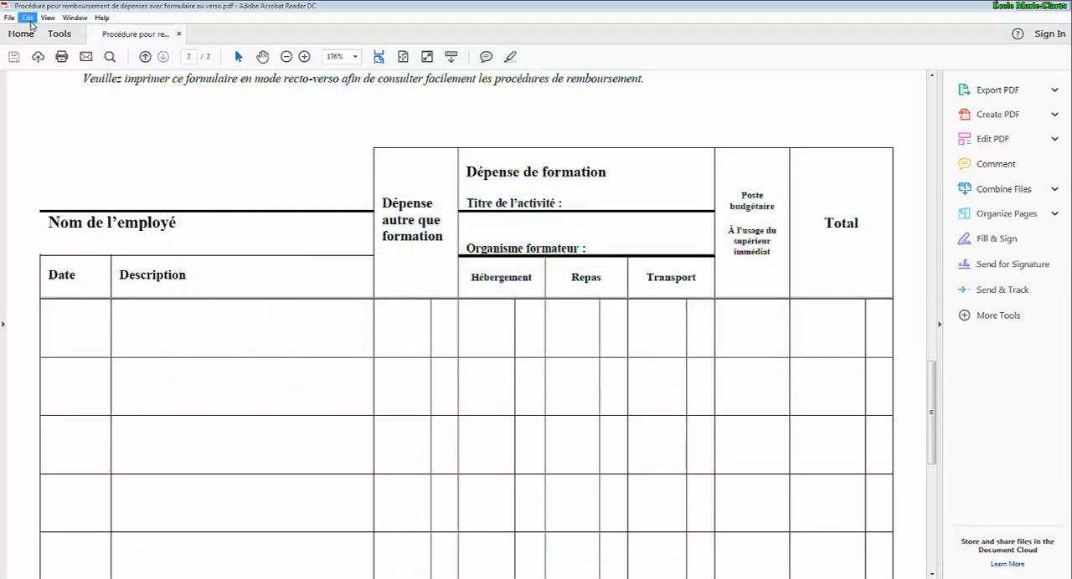
# Open the identities and trusted certificates settings from the Signatures preferences.
pyautogui.click(30, 20)
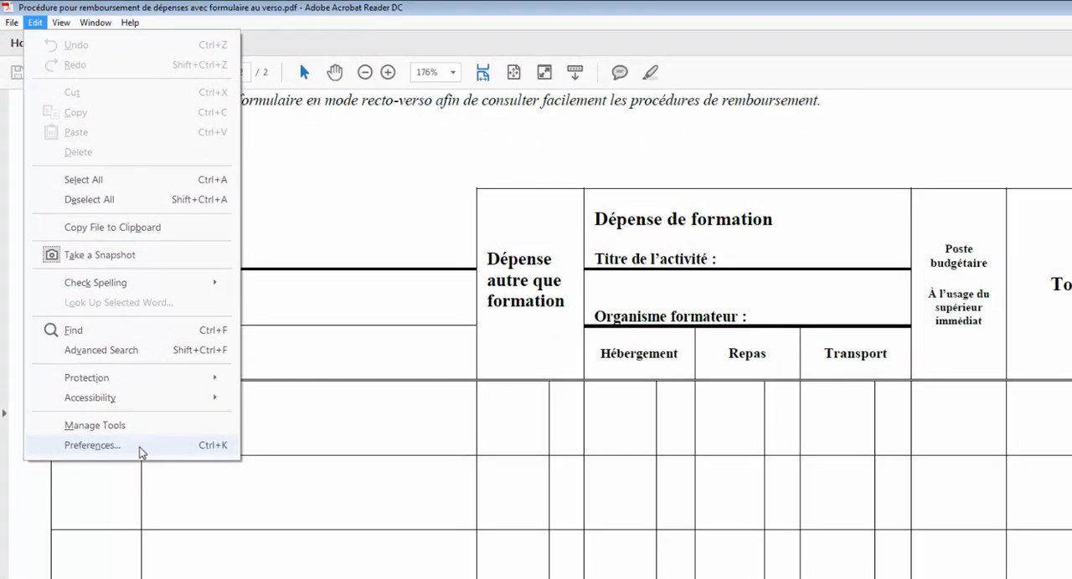
pyautogui.click(92, 445)
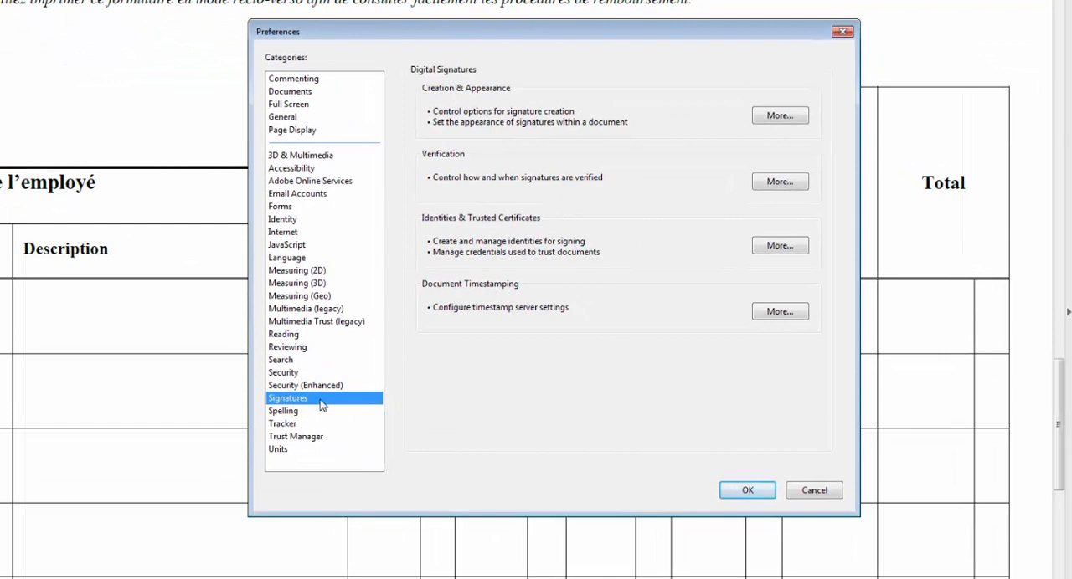
pyautogui.click(778, 247)
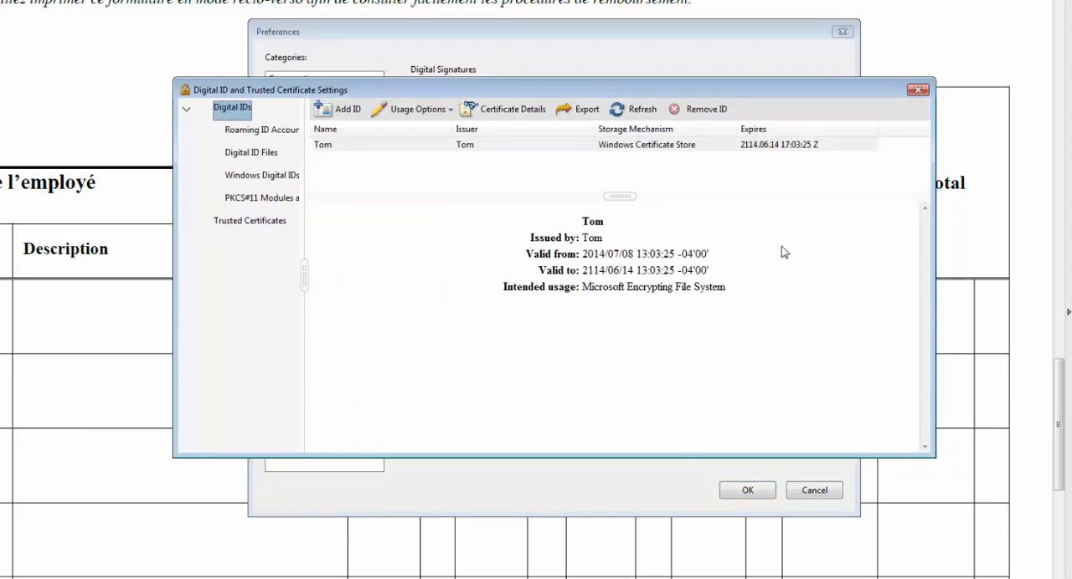
# Add a new digital ID to create now, stored as a new PKCS#12 digital ID file.
pyautogui.click(345, 110)
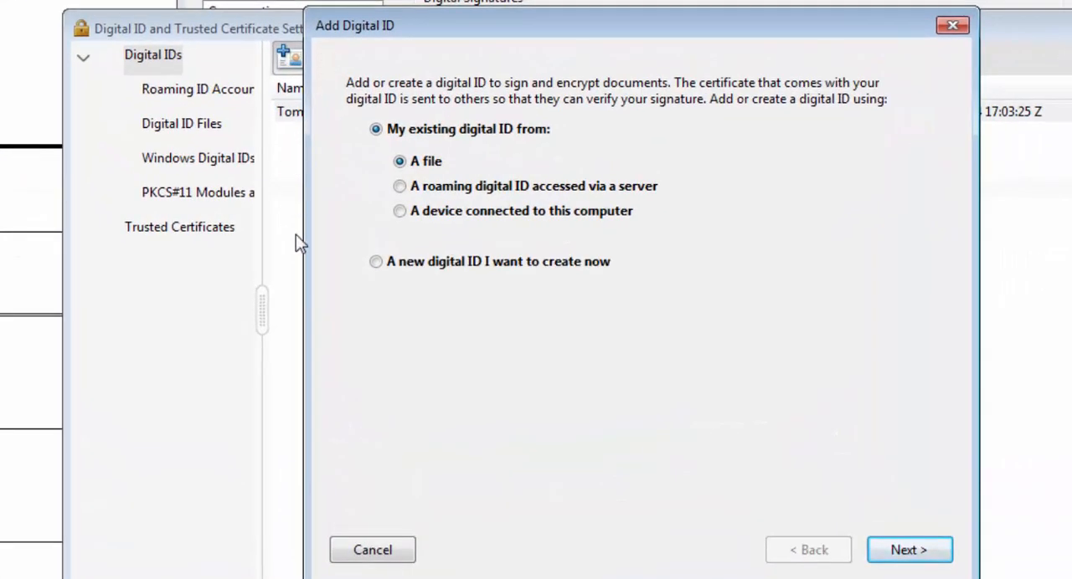
pyautogui.click(377, 264)
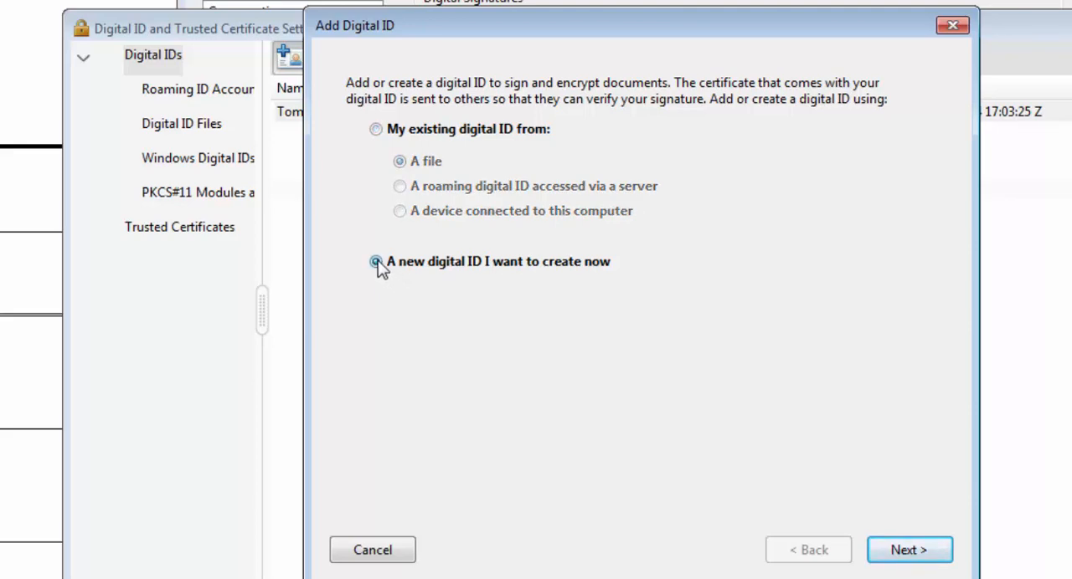
pyautogui.click(935, 559)
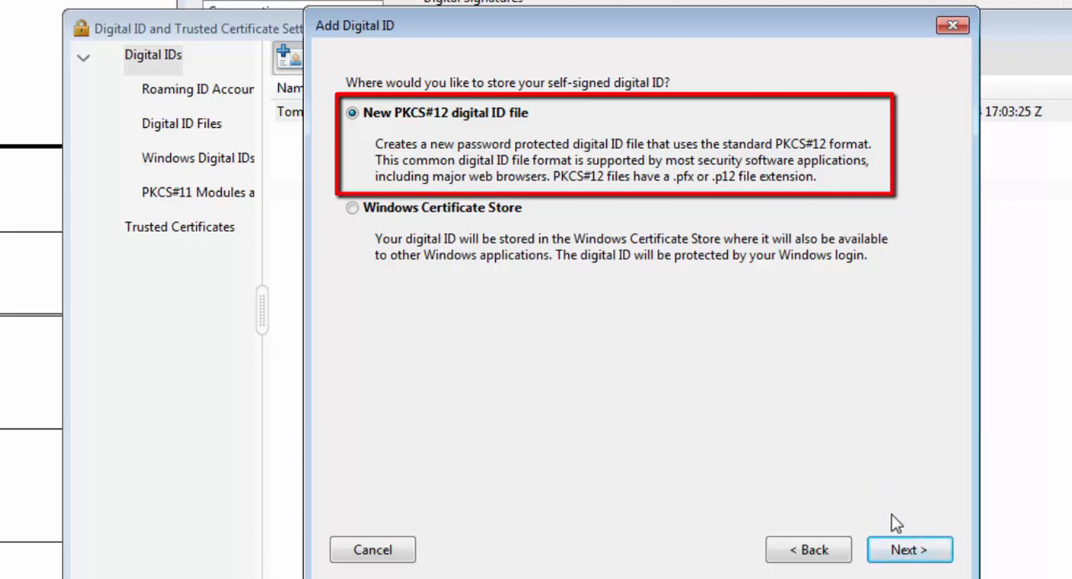
pyautogui.click(919, 556)
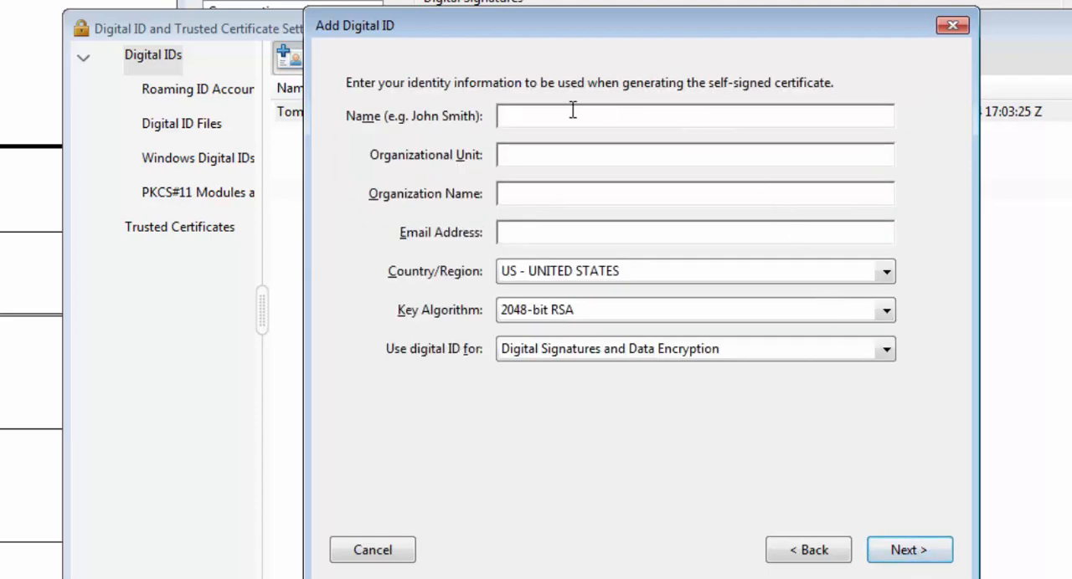
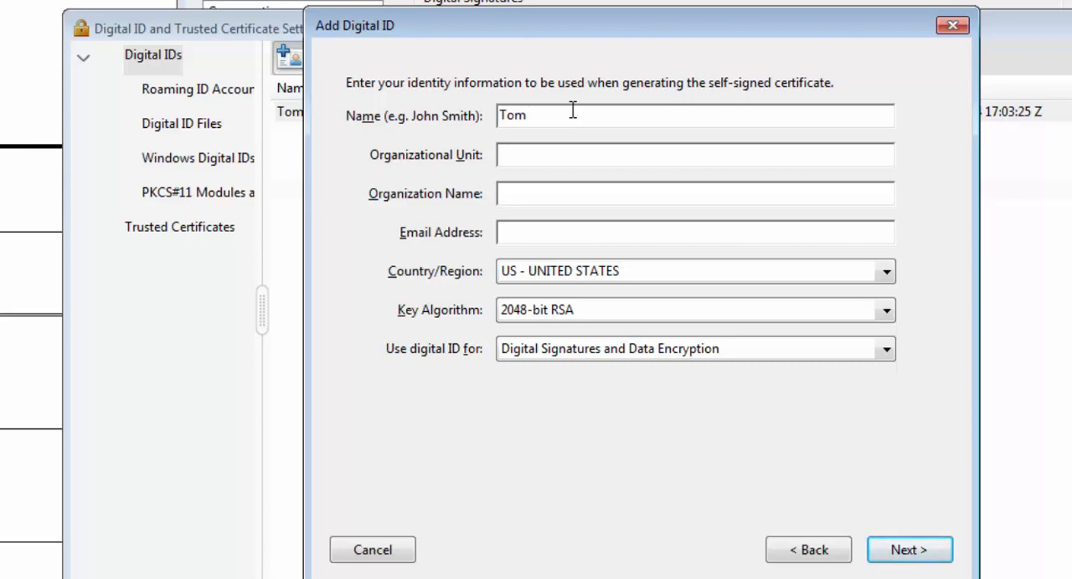
# Enter the signer's full name, organizational unit Enseignant and organization name École Marie-Clarac secondaire for the certificate.
pyautogui.write('Enseignan')
pyautogui.write('t')
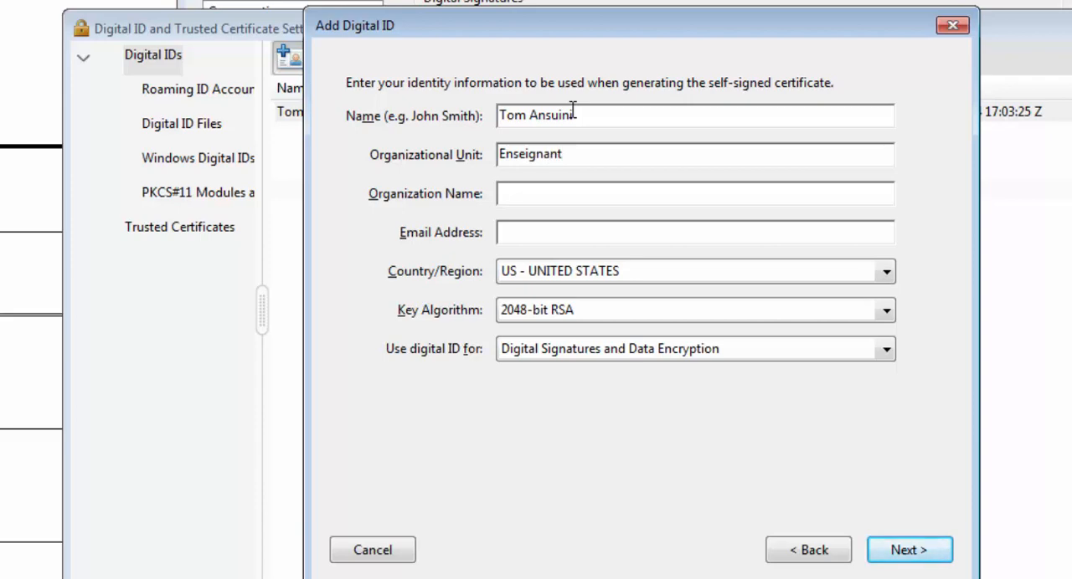
pyautogui.write('École Marie')
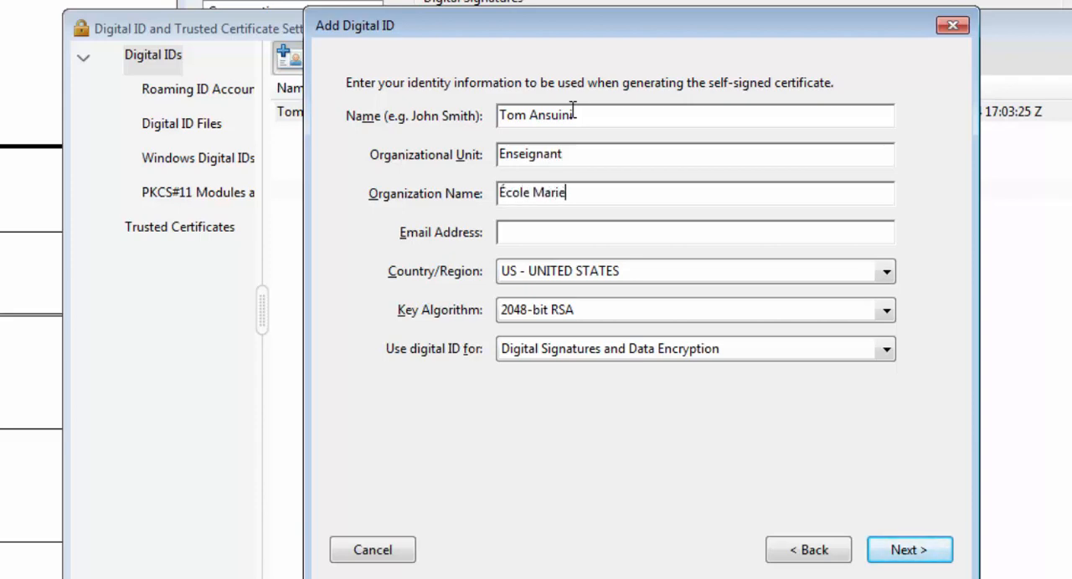
pyautogui.write('-Clarac secondaire')
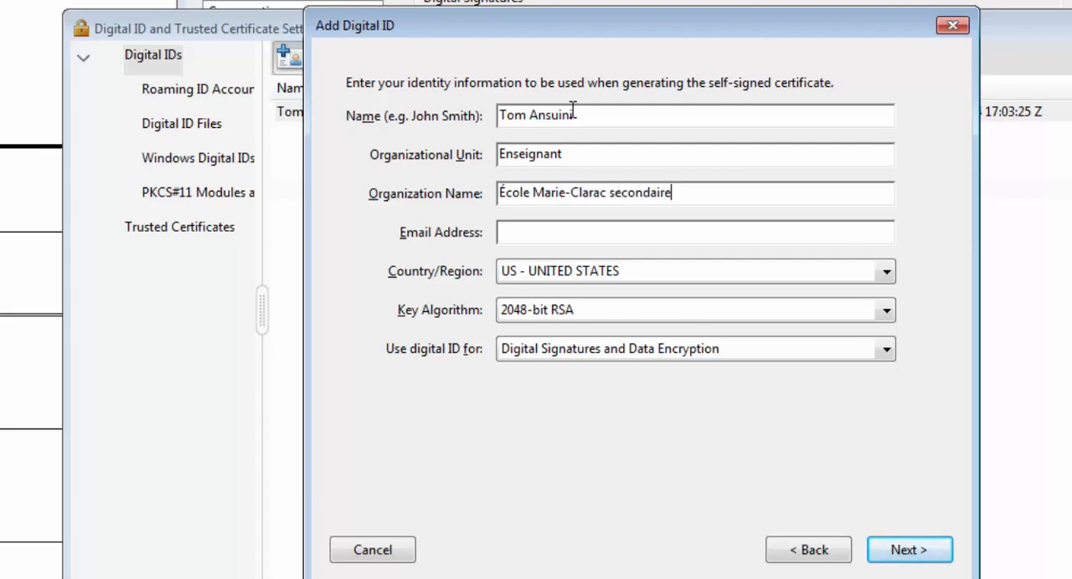
# Enter the signer's email address, set the country to CA - CANADA and continue to the file and password settings.
pyautogui.press('Tab')
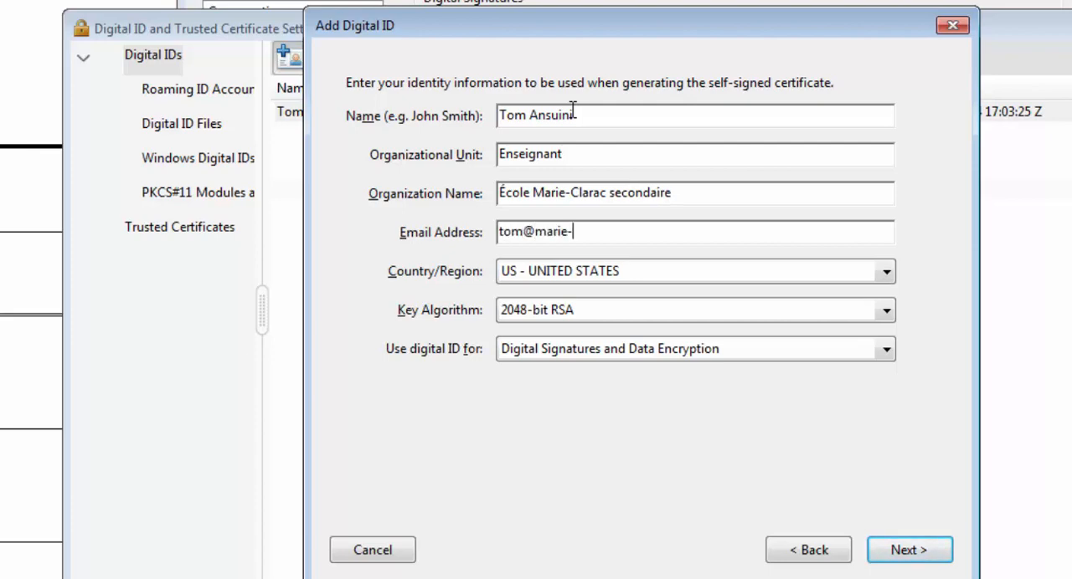
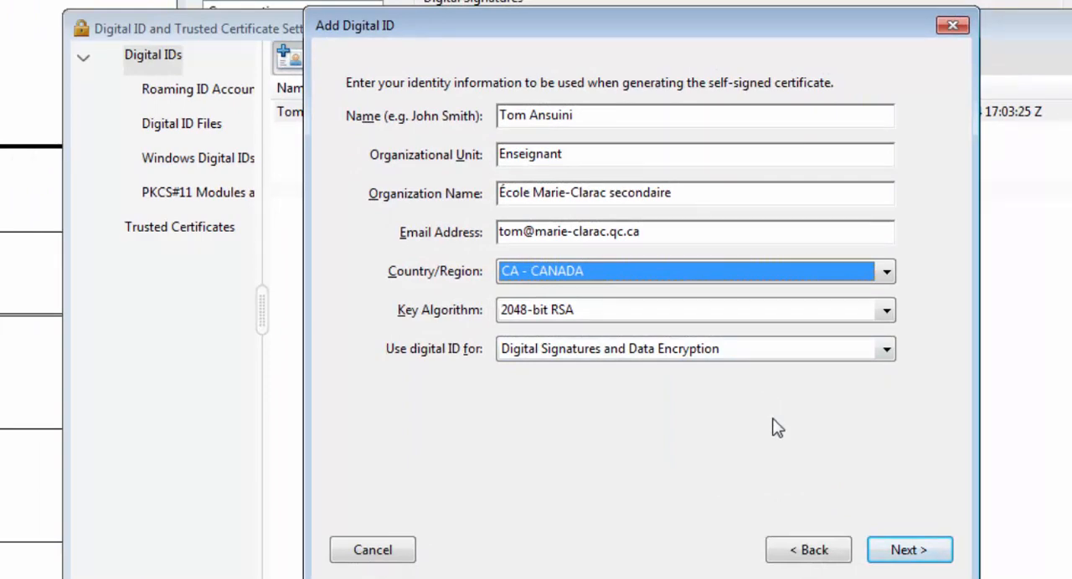
pyautogui.click(927, 557)
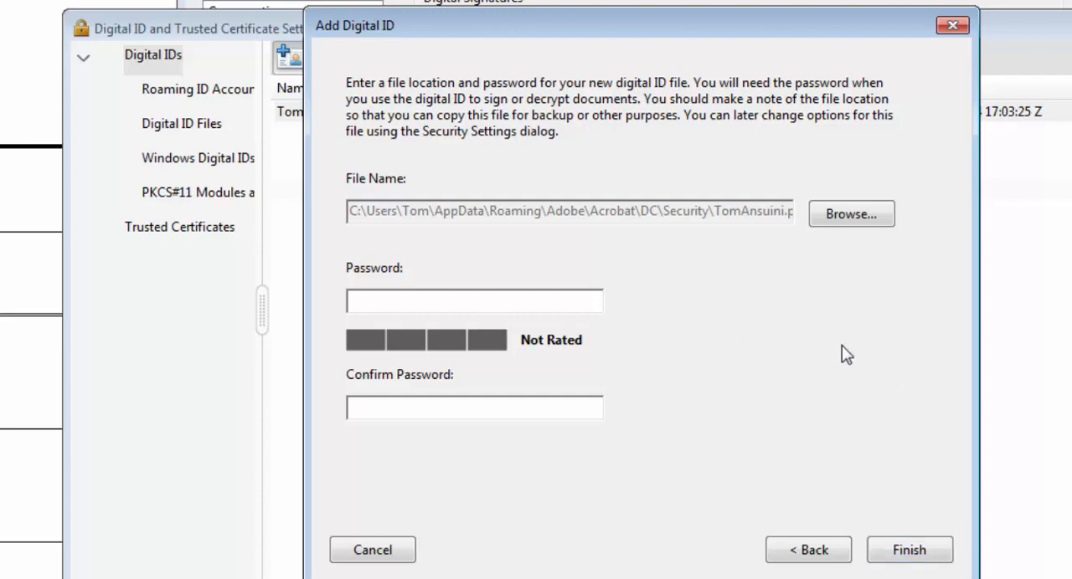
# Enter and confirm a strong password for the digital ID file and finish creating the ID.
pyautogui.write('****')
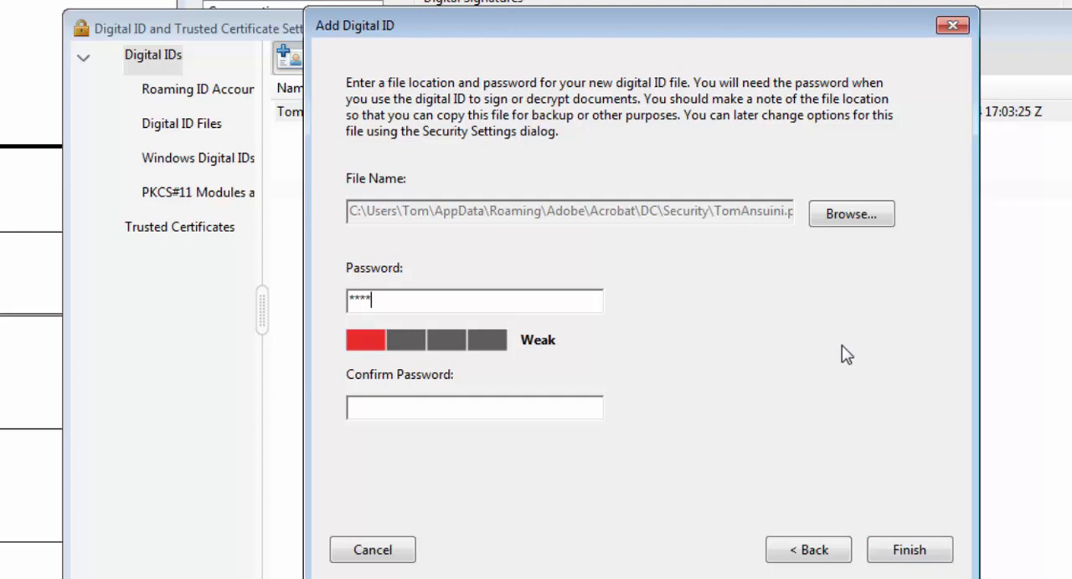
pyautogui.write('***')
pyautogui.press('BackSpace')
pyautogui.press('BackSpace')
pyautogui.press('BackSpace')
pyautogui.press('BackSpace')
pyautogui.press('BackSpace')
pyautogui.press('BackSpace')
pyautogui.press('BackSpace')
pyautogui.write('***********')
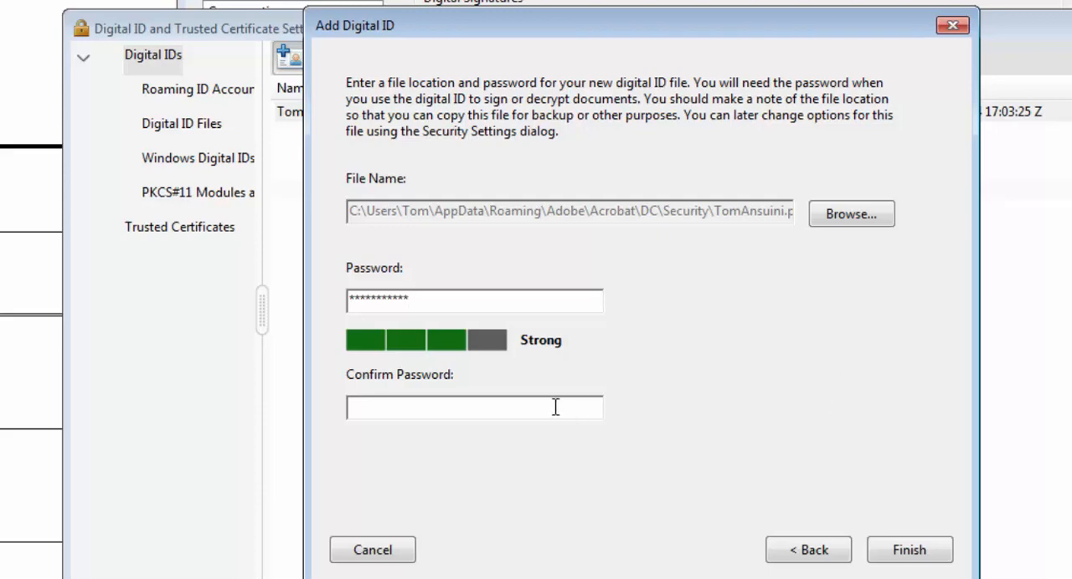
pyautogui.write('***********')
pyautogui.click(908, 553)
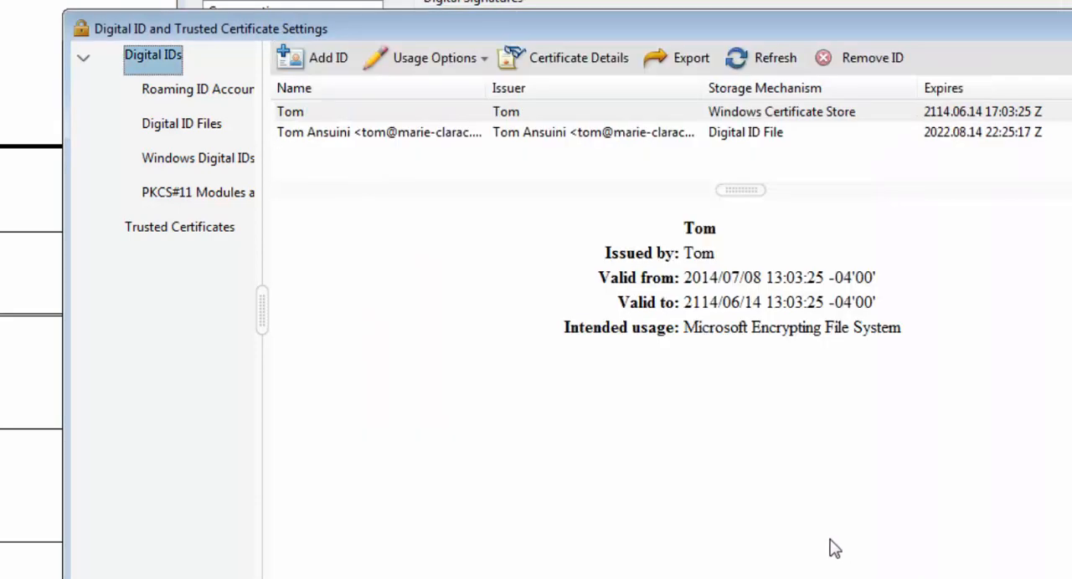
# Set the newly created digital ID to be used for signing and accept the preferences.
pyautogui.click(428, 136)
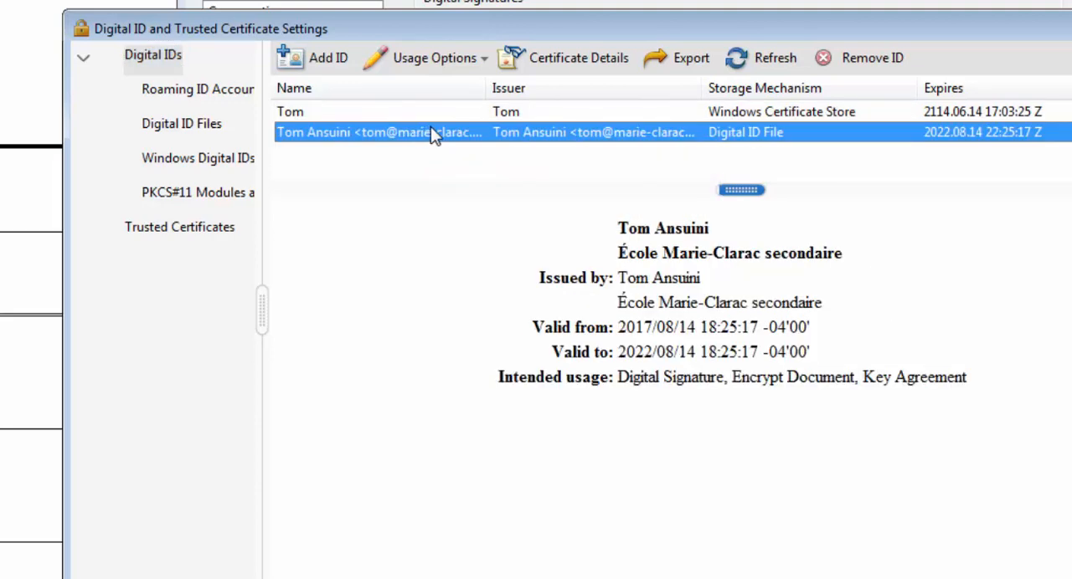
pyautogui.click(483, 61)
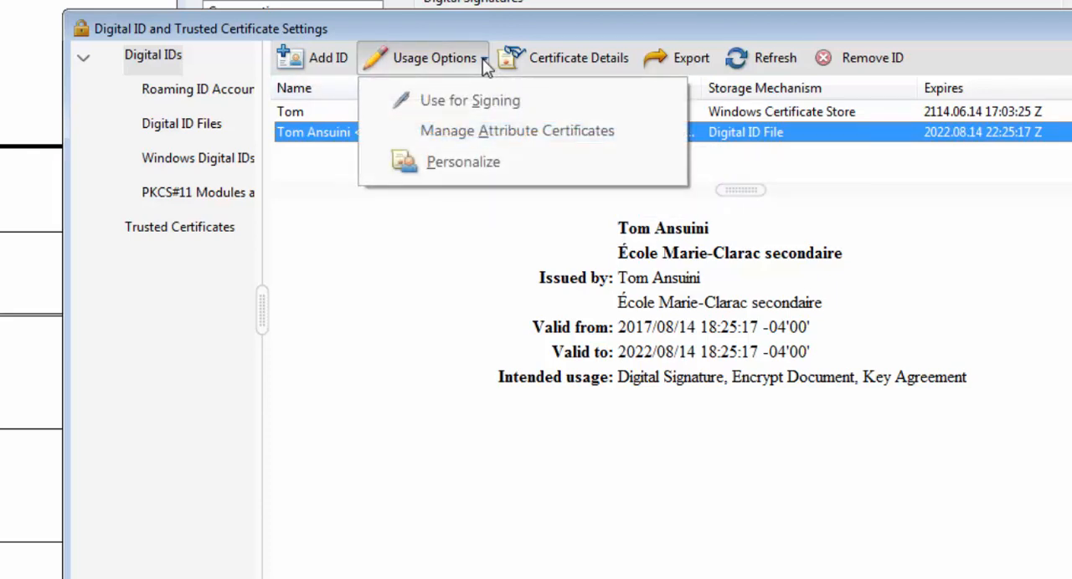
pyautogui.click(500, 107)
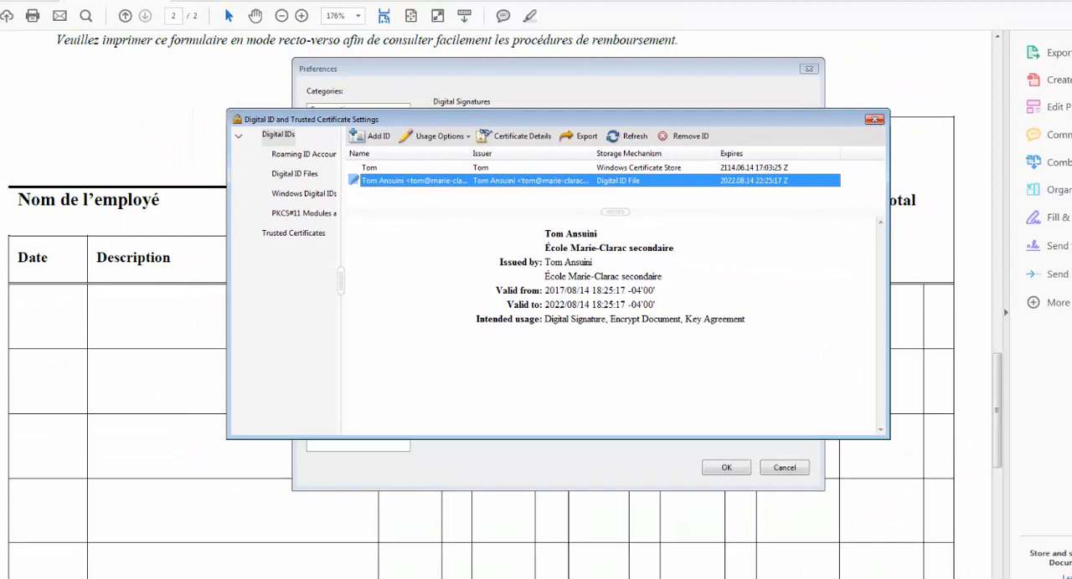
pyautogui.click(873, 121)
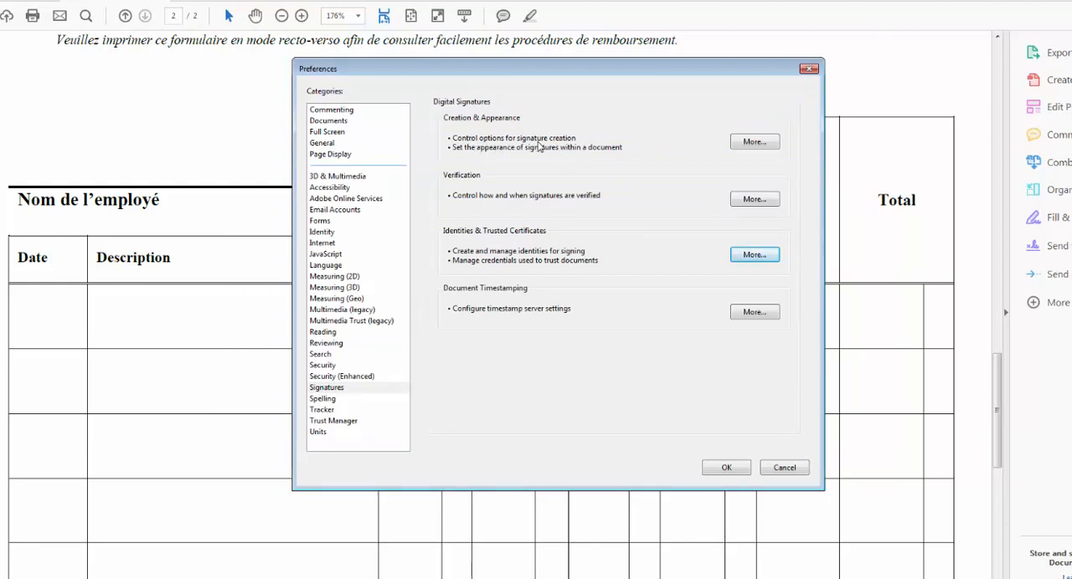
pyautogui.click(736, 469)
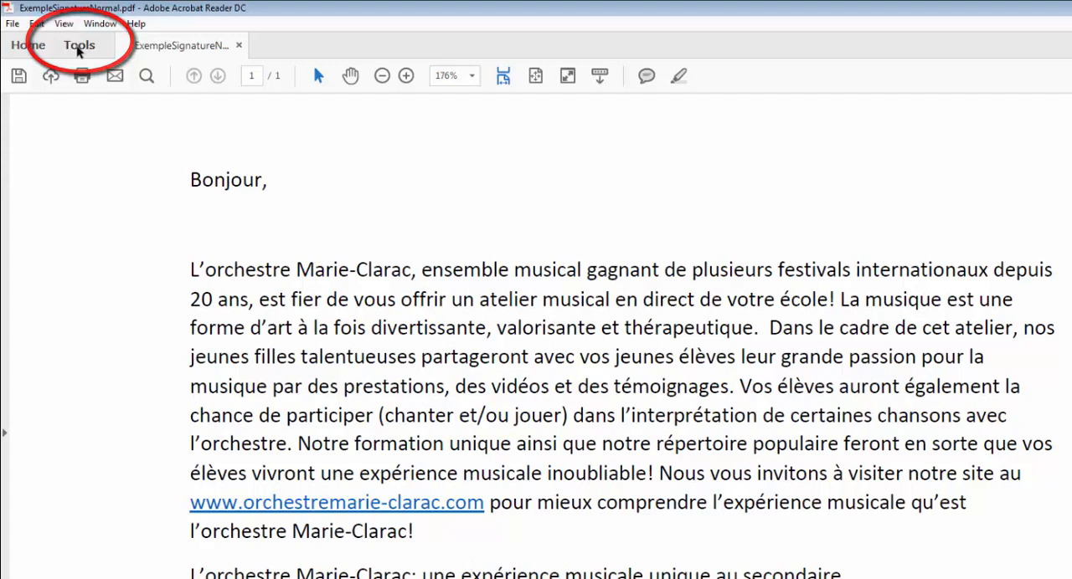
# Open Fill & Sign for ExempleSignatureNormal.pdf and start adding a new signature.
pyautogui.click(78, 49)
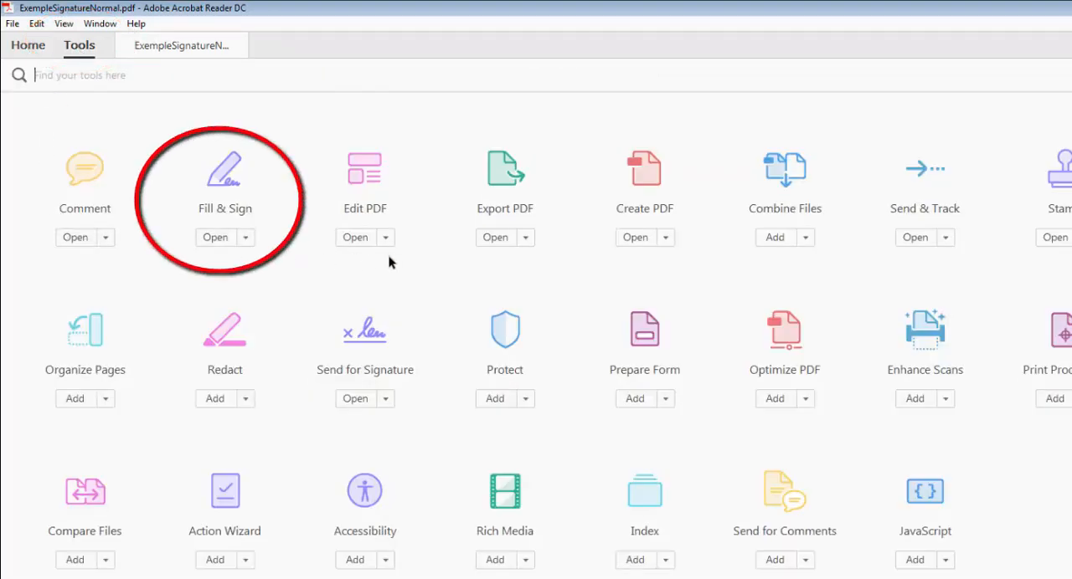
pyautogui.click(226, 188)
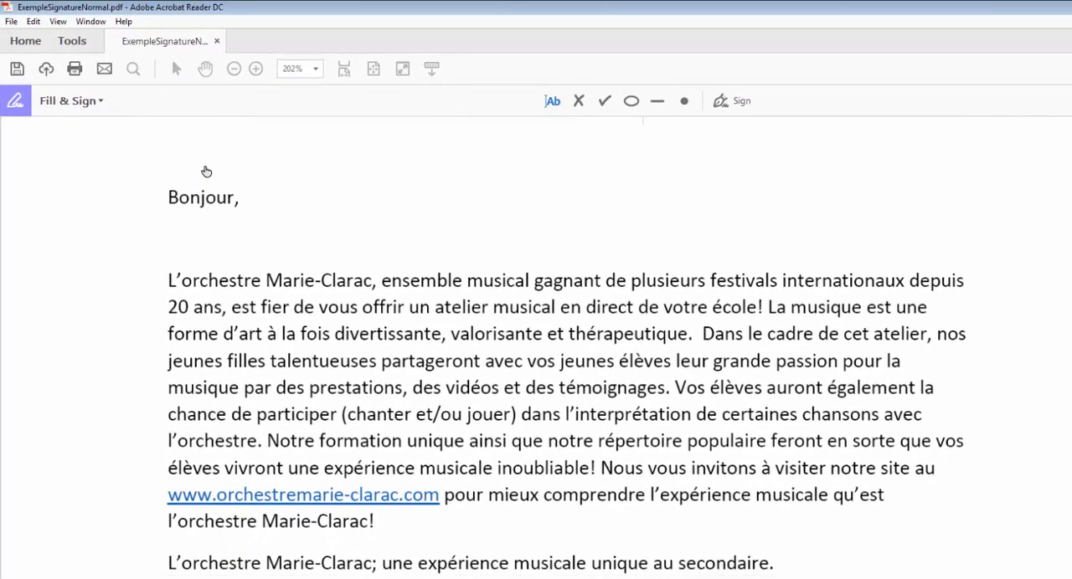
pyautogui.scroll(-3, 792, 385)
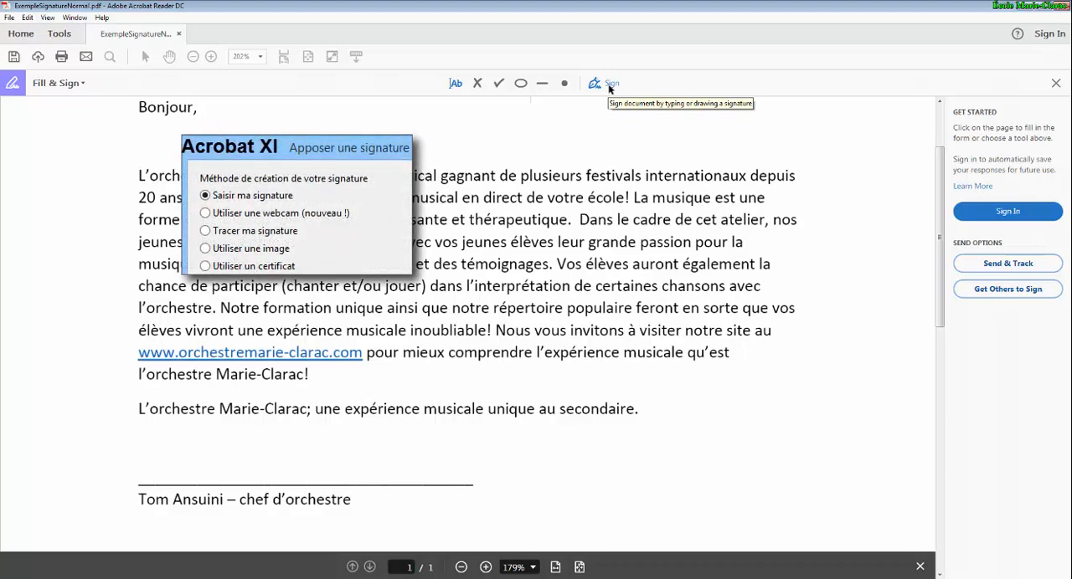
pyautogui.click(610, 86)
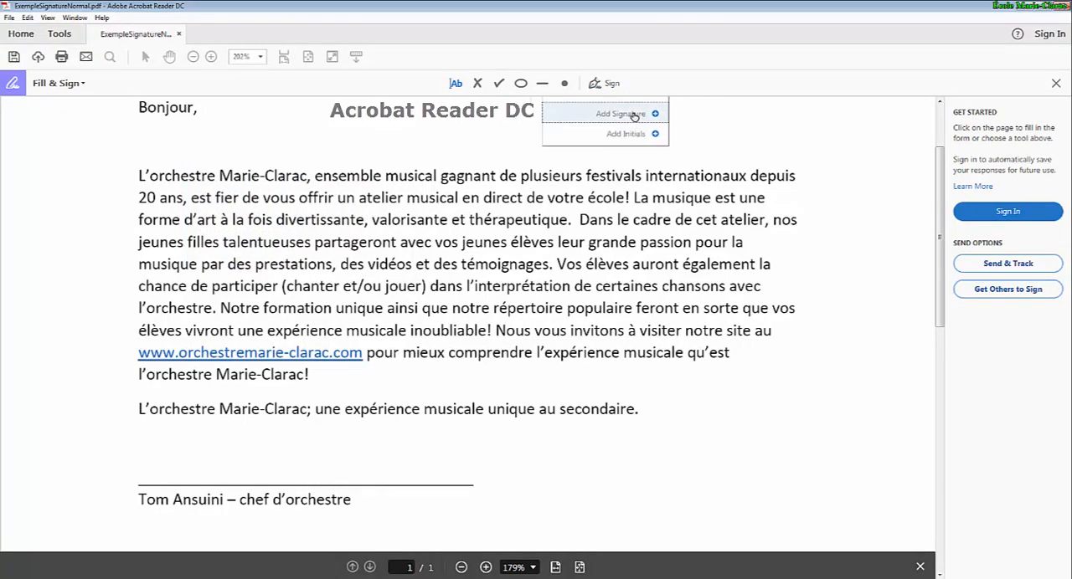
pyautogui.click(634, 114)
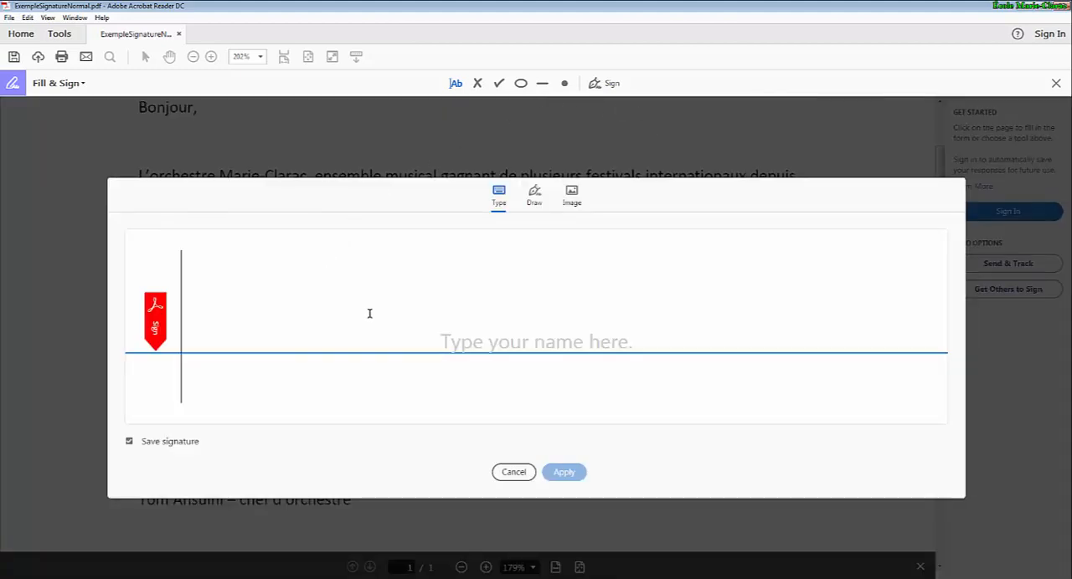
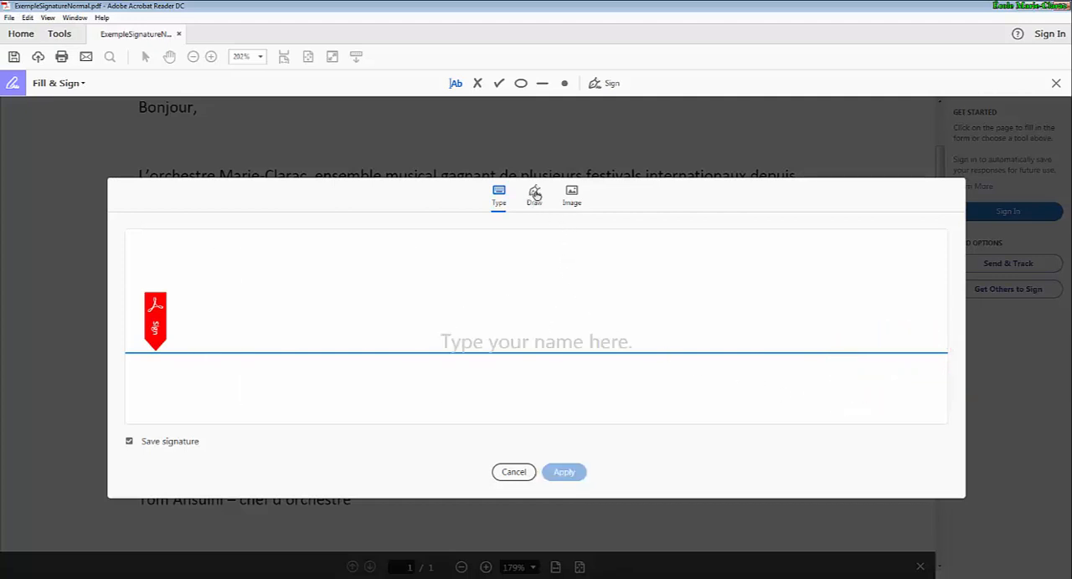
# Try out a freehand drawn signature of the signer's first name and clear the drawing.
pyautogui.click(535, 194)
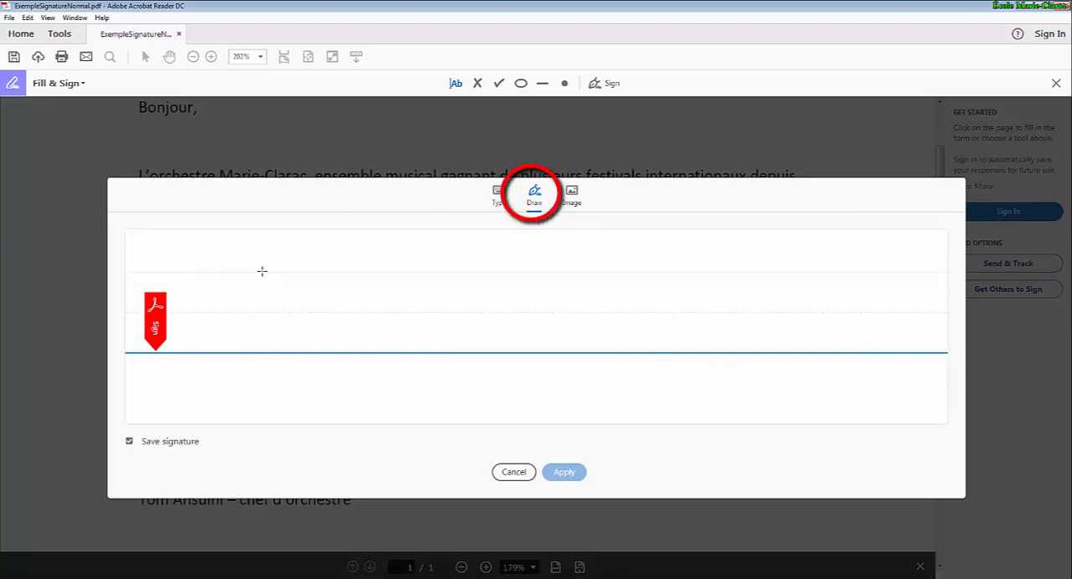
pyautogui.moveTo(276, 264)
pyautogui.mouseDown()
pyautogui.moveTo(243, 266)
pyautogui.moveTo(318, 245)
pyautogui.moveTo(296, 307)
pyautogui.moveTo(263, 305)
pyautogui.mouseUp()
pyautogui.moveTo(333, 297)
pyautogui.mouseDown()
pyautogui.moveTo(314, 297)
pyautogui.moveTo(407, 292)
pyautogui.moveTo(439, 306)
pyautogui.mouseUp()
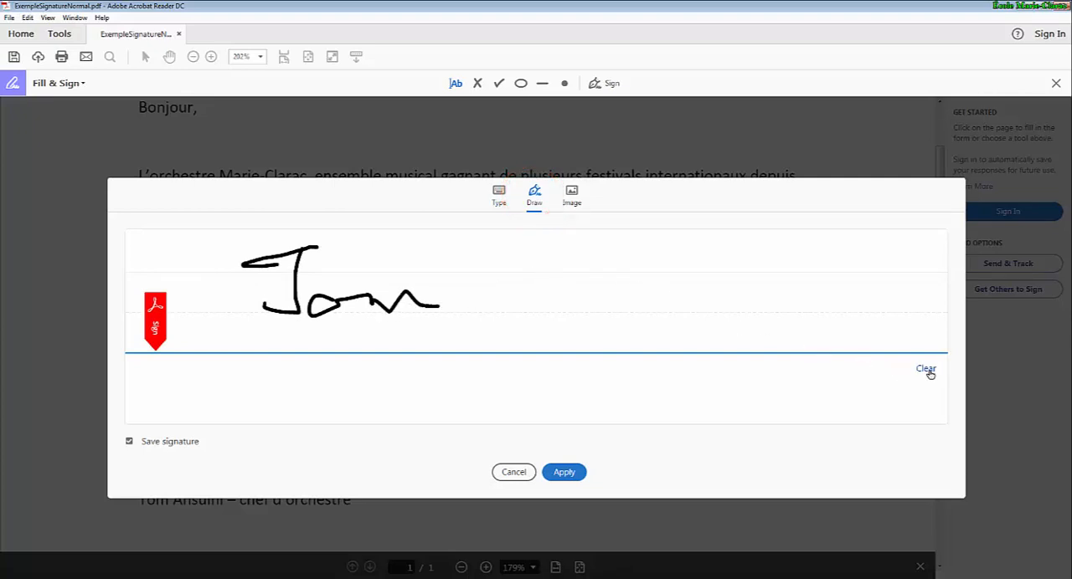
pyautogui.click(926, 370)
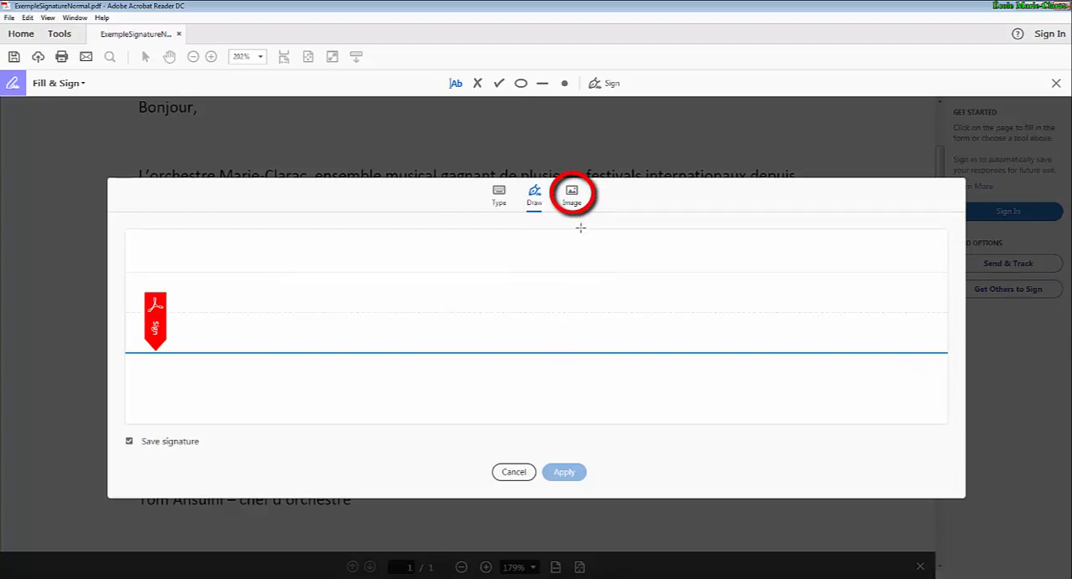
# Load the handwritten signature picture from the Dropbox Photos folder as the new signature image and apply it.
pyautogui.click(572, 196)
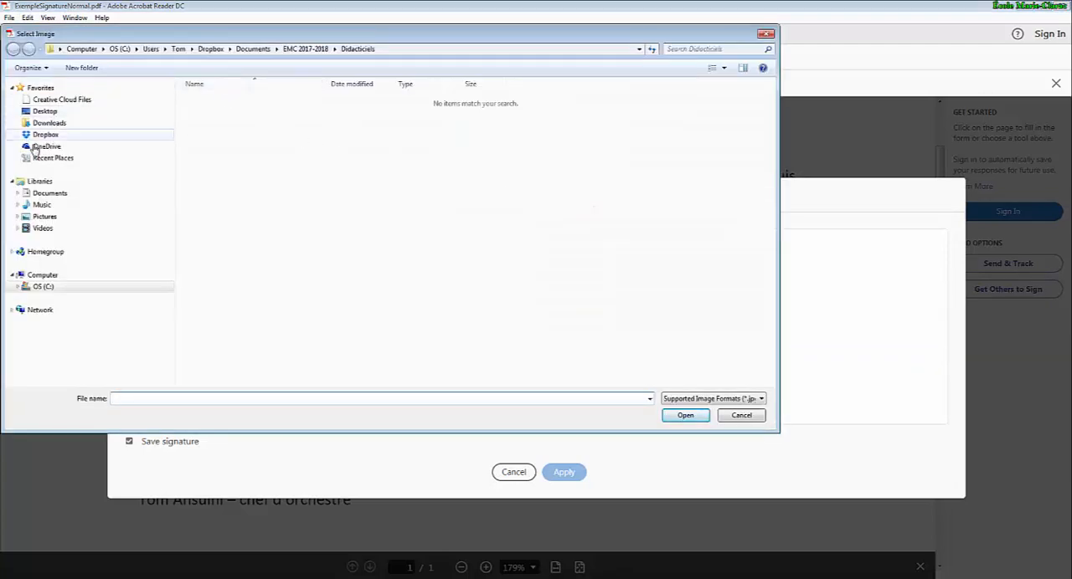
pyautogui.click(44, 136)
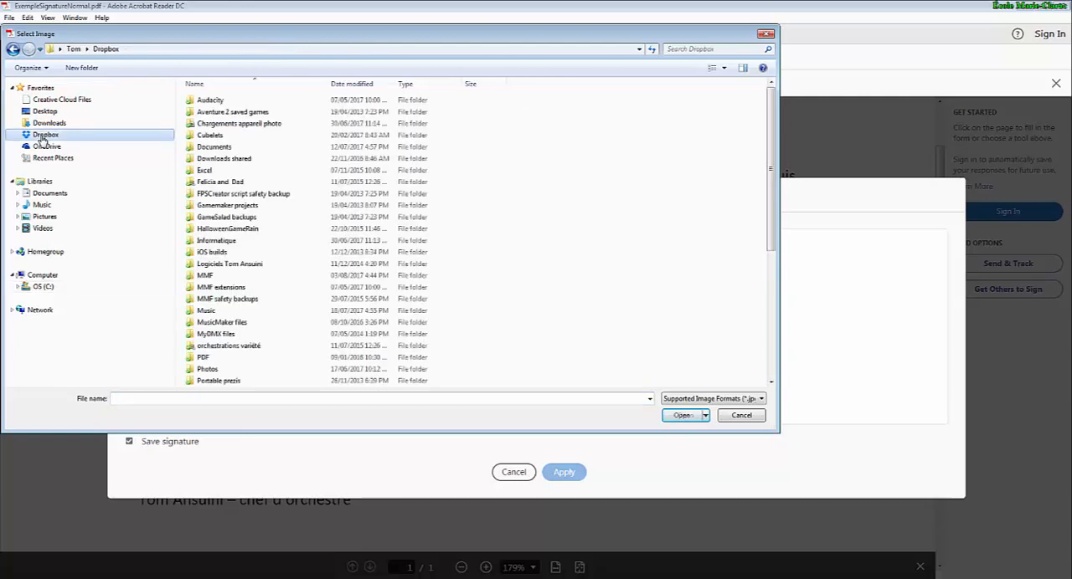
pyautogui.doubleClick(215, 371)
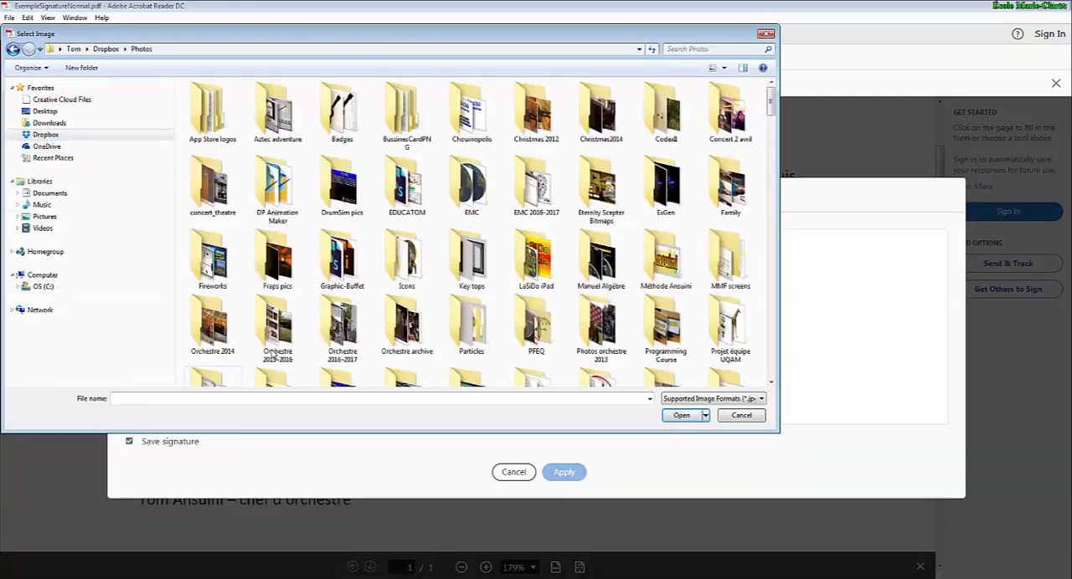
pyautogui.scroll(-3, 658, 219)
pyautogui.scroll(-8, 659, 219)
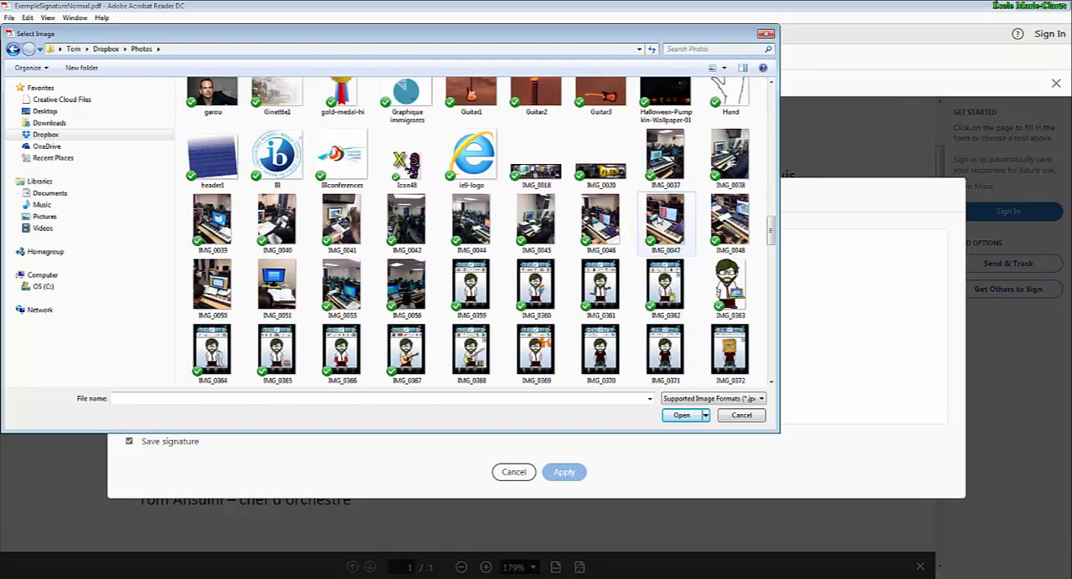
pyautogui.scroll(-10, 659, 219)
pyautogui.scroll(-3, 666, 210)
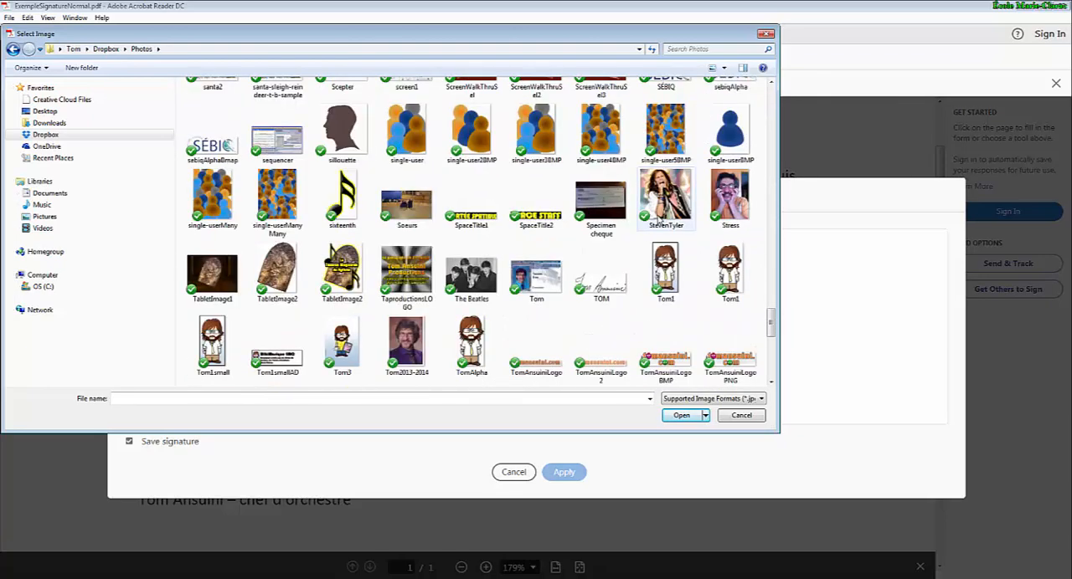
pyautogui.click(601, 272)
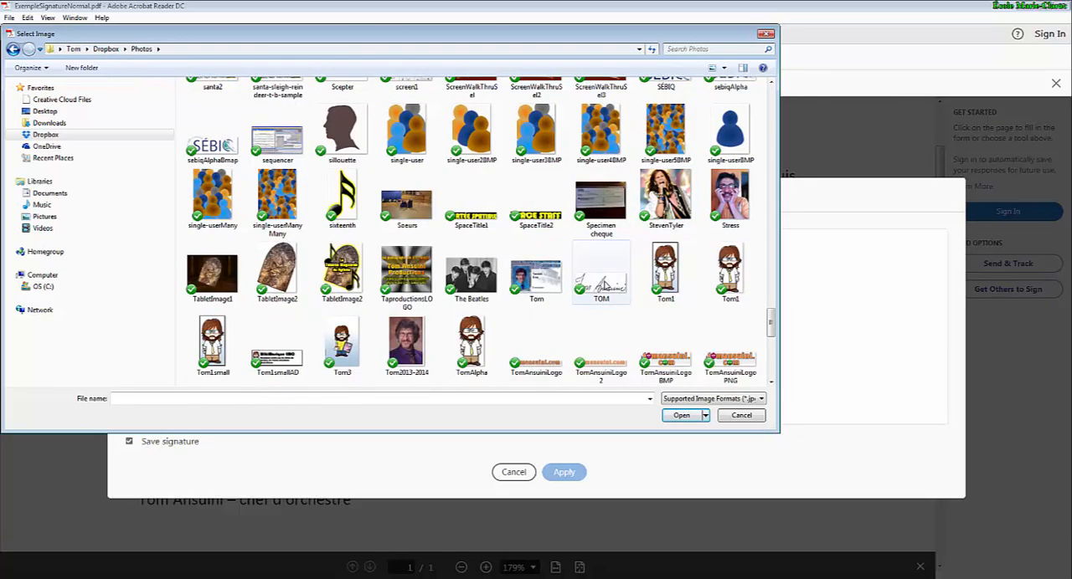
pyautogui.click(682, 415)
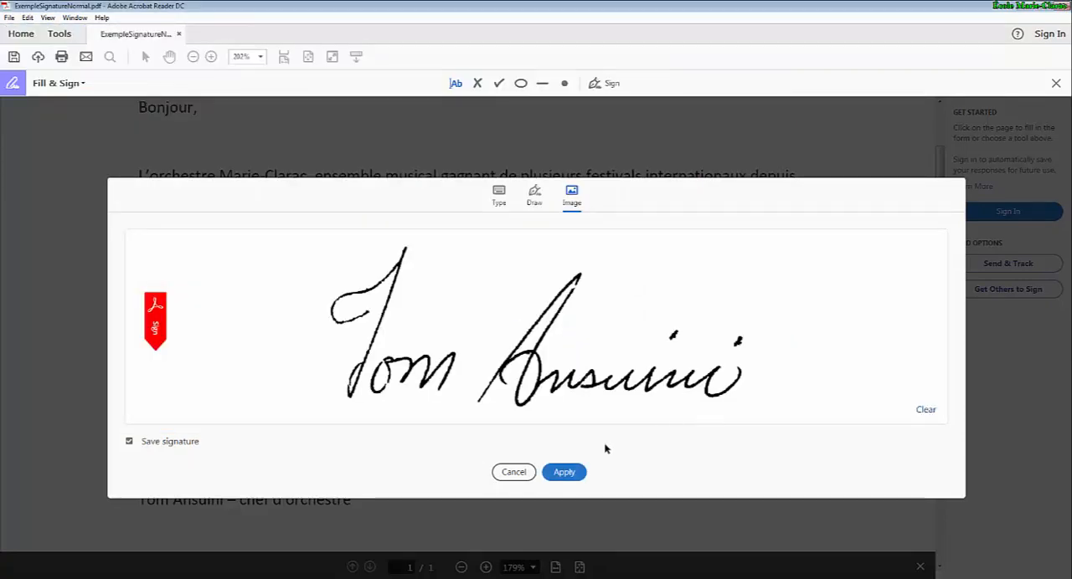
pyautogui.click(565, 474)
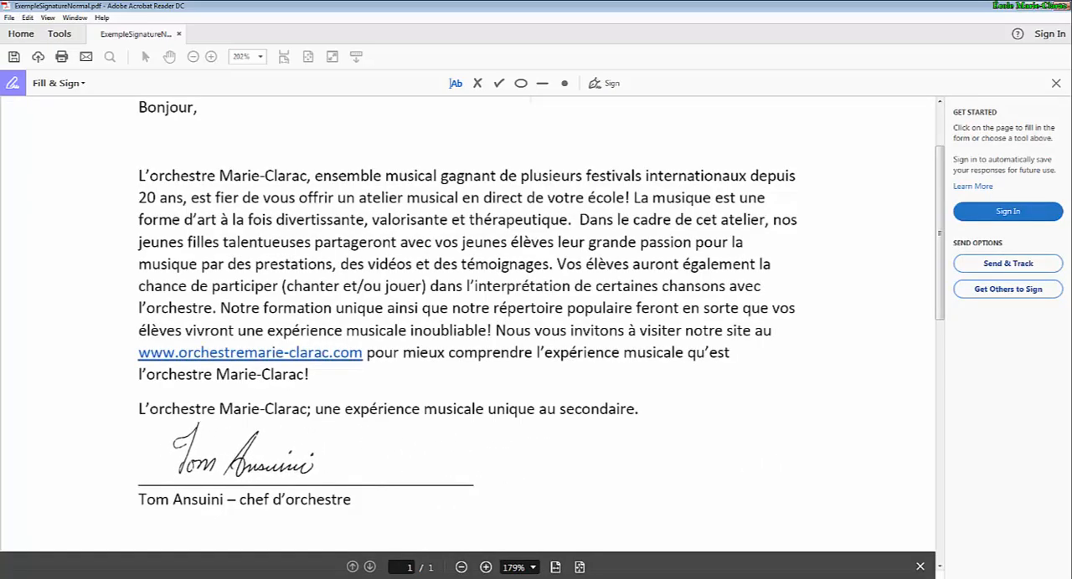
# Place the signature image above the signature line of the letter, enlarge it slightly and position it on the line.
pyautogui.click(240, 448)
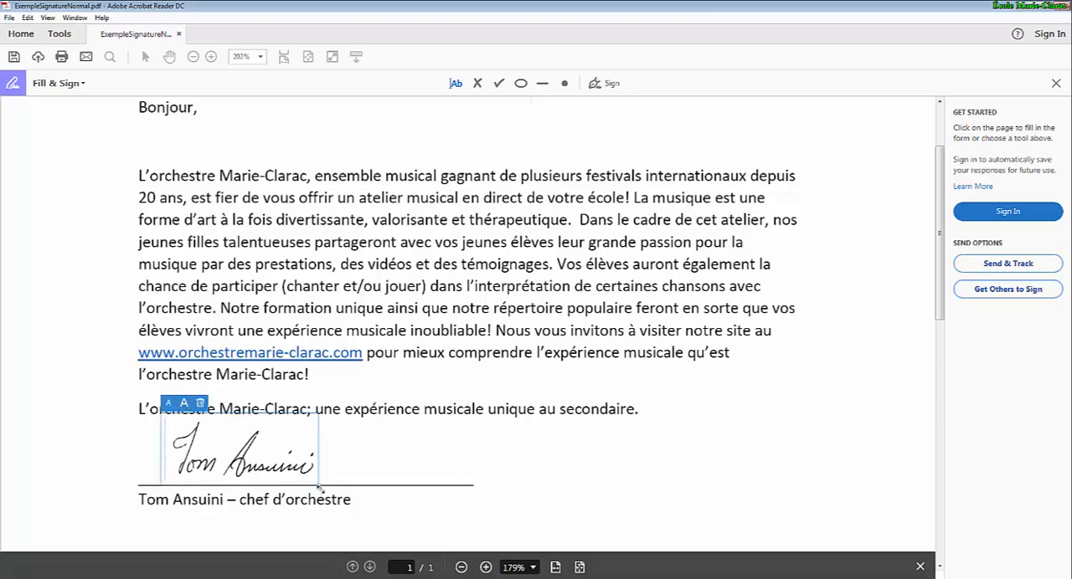
pyautogui.moveTo(319, 485)
pyautogui.mouseDown()
pyautogui.moveTo(374, 524)
pyautogui.moveTo(341, 499)
pyautogui.mouseUp()
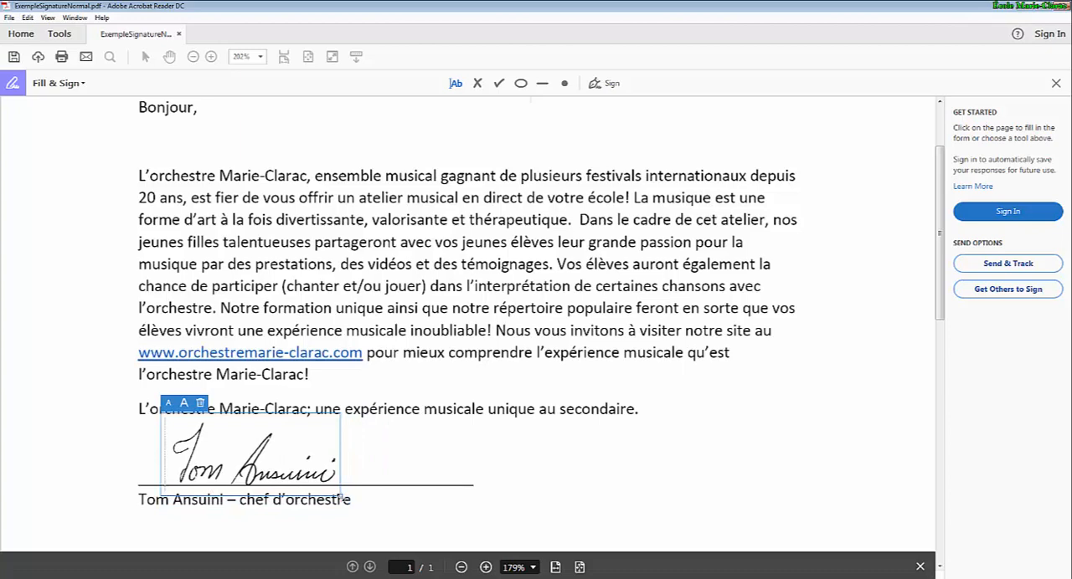
pyautogui.click(169, 405)
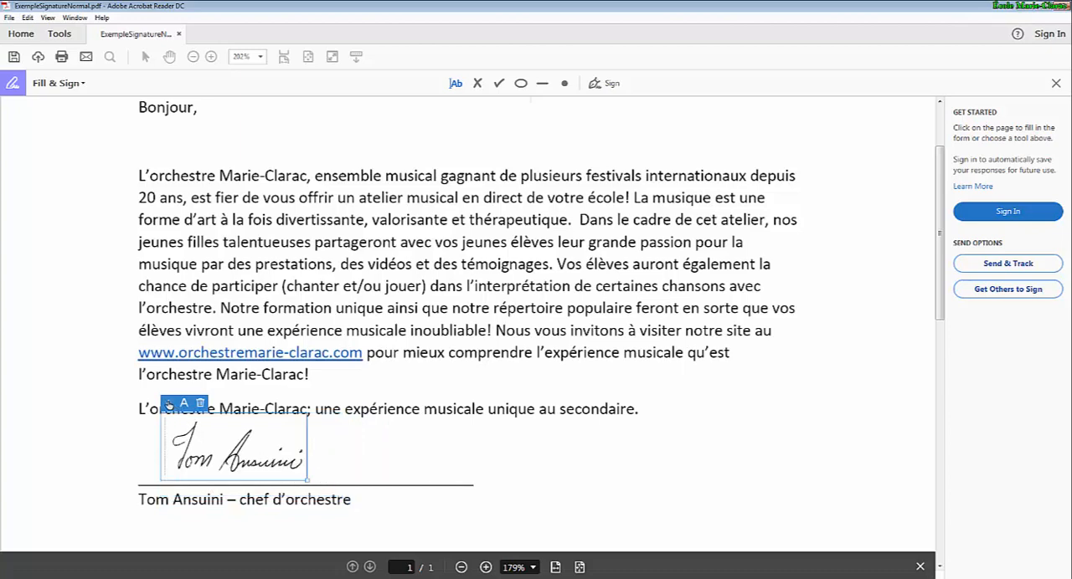
pyautogui.click(185, 407)
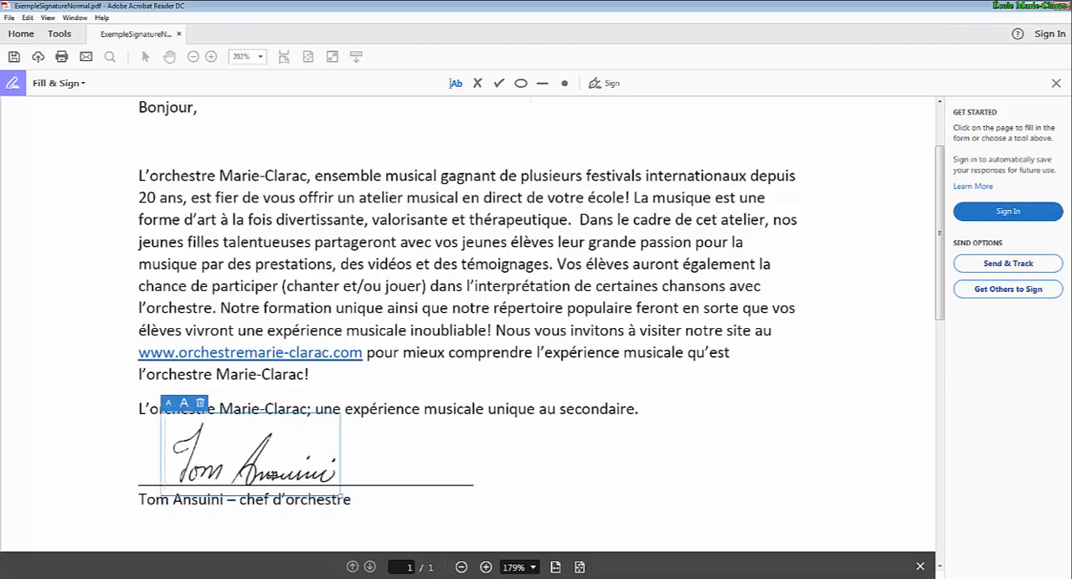
pyautogui.moveTo(268, 471); pyautogui.dragTo(280, 476)
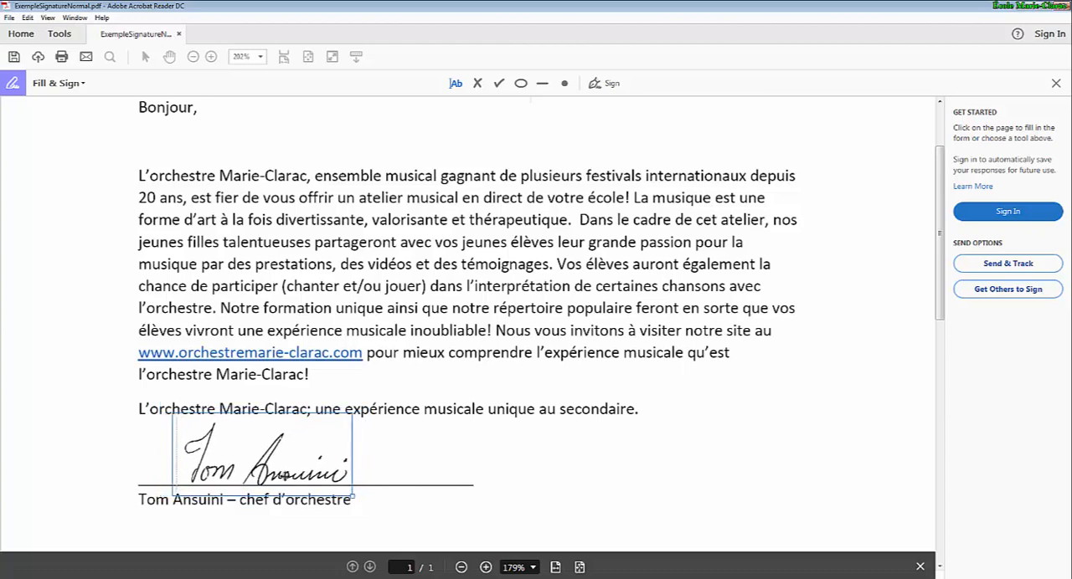
pyautogui.click(584, 466)
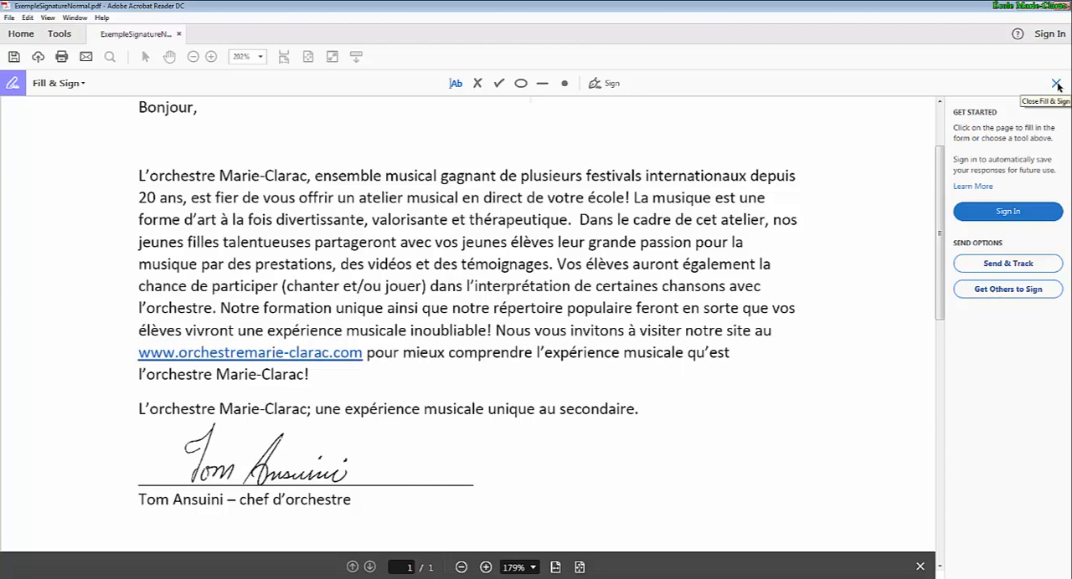
# Close Fill & Sign and save the signed letter in the Didacticiels folder as ExempleSignatureNormalSignéeNormal.
pyautogui.click(1056, 83)
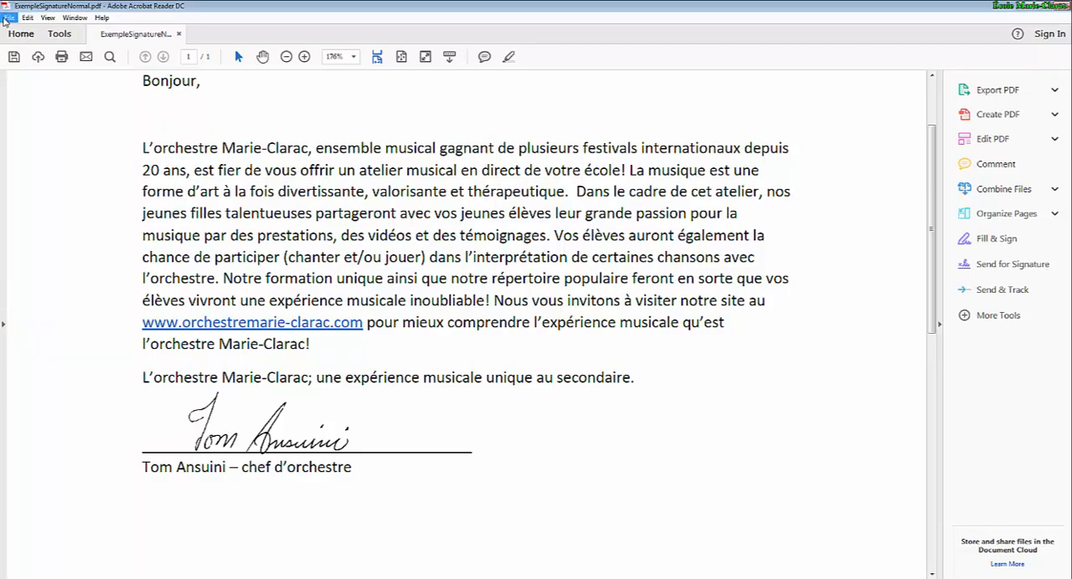
pyautogui.click(8, 17)
pyautogui.click(49, 88)
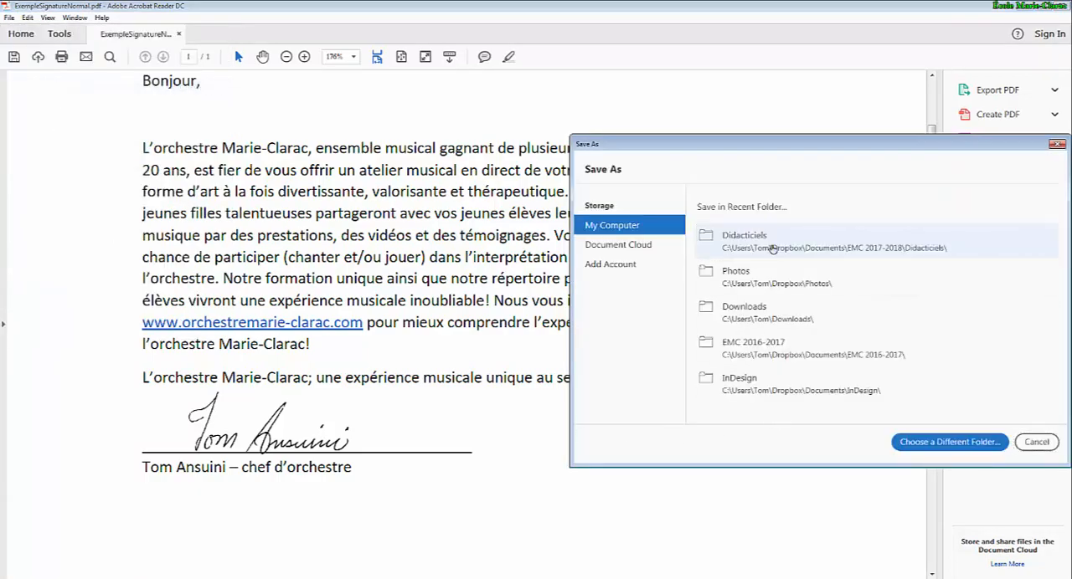
pyautogui.click(771, 249)
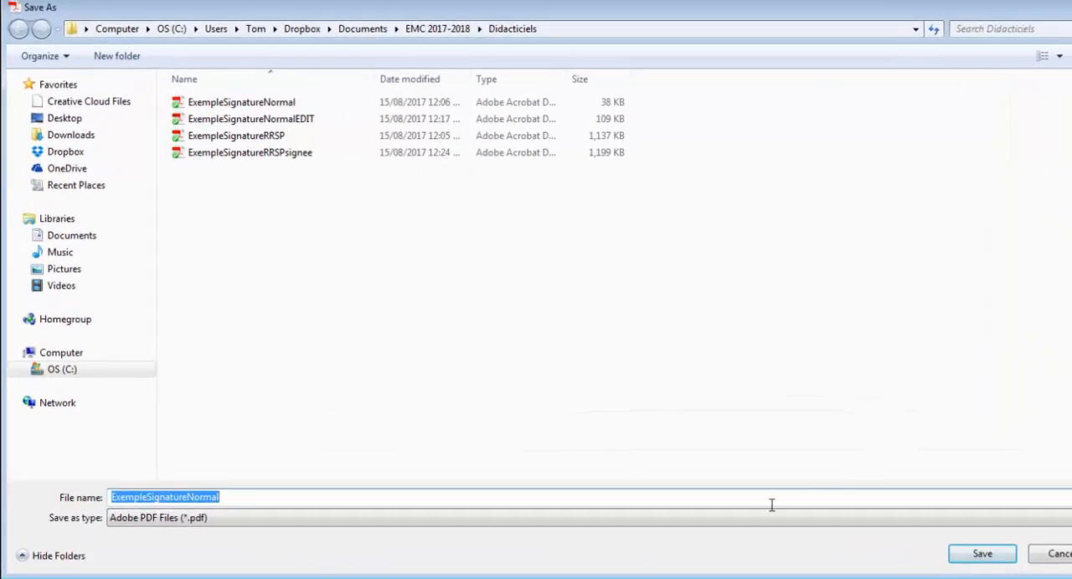
pyautogui.click(266, 496)
pyautogui.write('Signée')
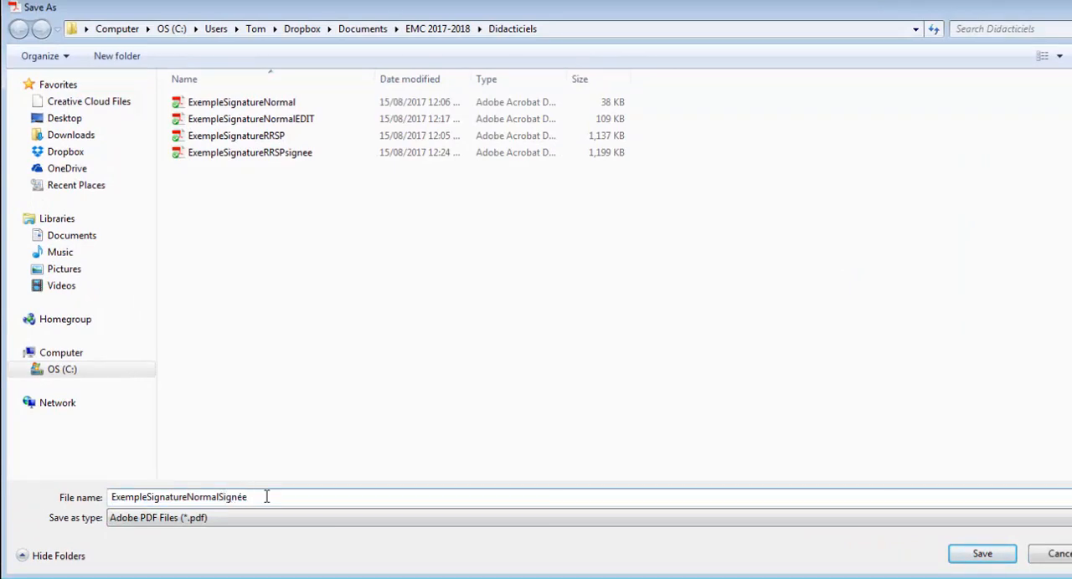
pyautogui.write('Normal')
pyautogui.press('BackSpace')
pyautogui.press('BackSpace')
pyautogui.press('BackSpace')
pyautogui.press('BackSpace')
pyautogui.press('BackSpace')
pyautogui.press('BackSpace')
pyautogui.write('Normal')
pyautogui.press('Return')
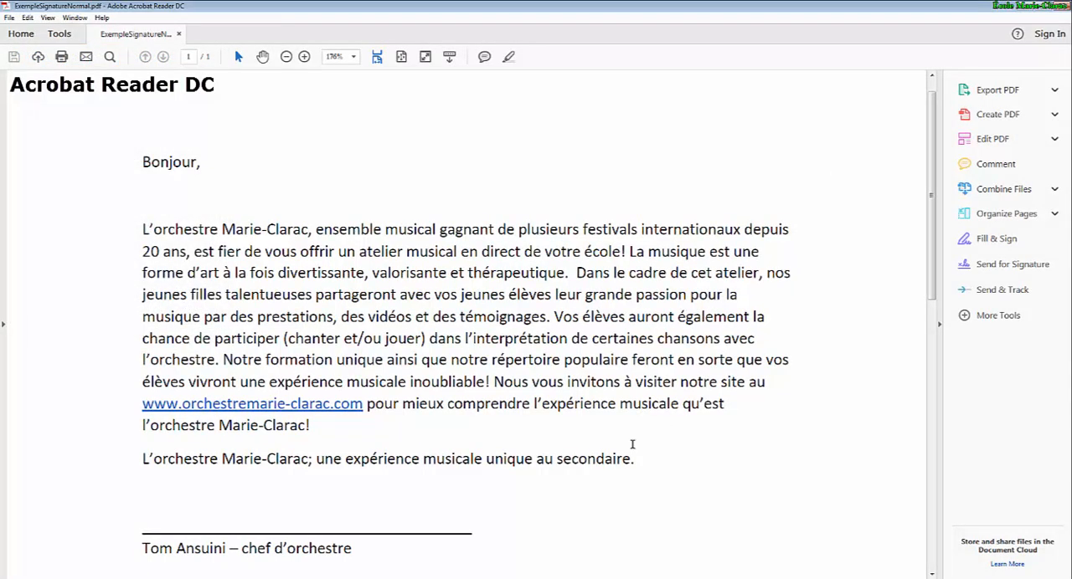
# Start a certificate-based digital signature on the unsigned ExempleSignatureNormal.pdf and draw its signature area over the signature line.
pyautogui.scroll(-1, 477, 517)
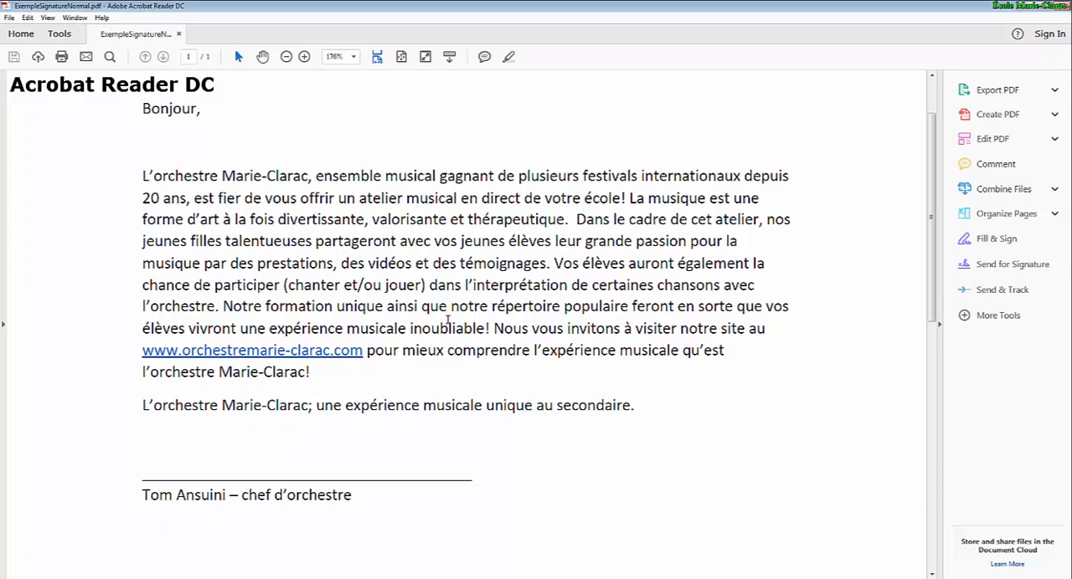
pyautogui.click(60, 34)
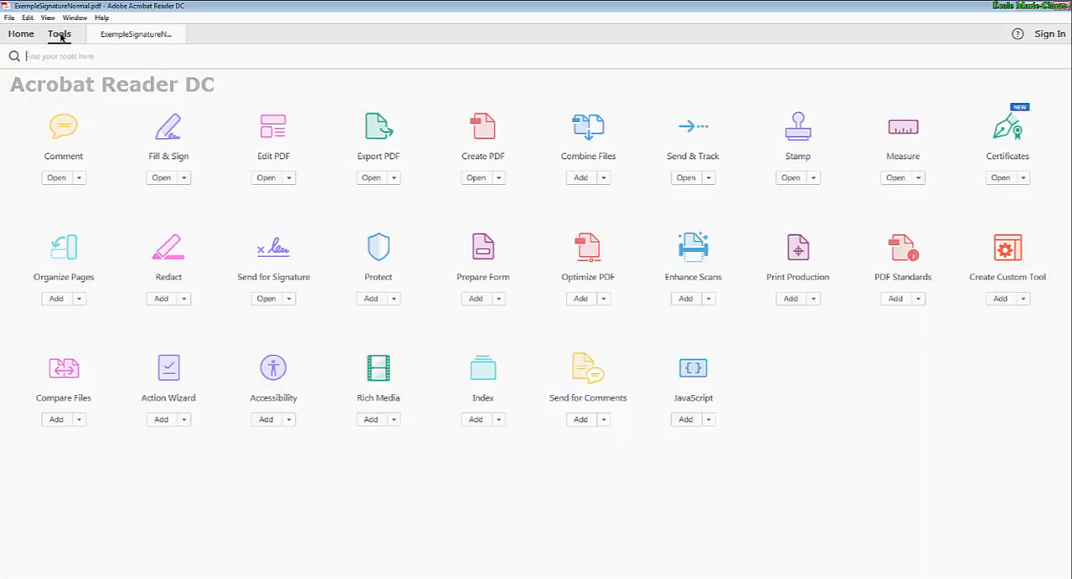
pyautogui.click(1007, 127)
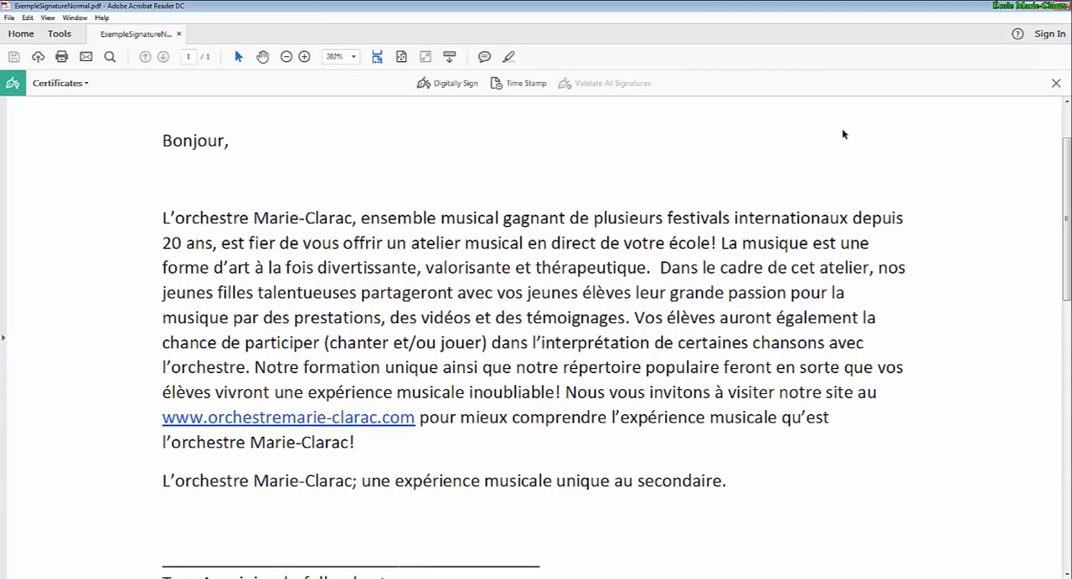
pyautogui.click(448, 84)
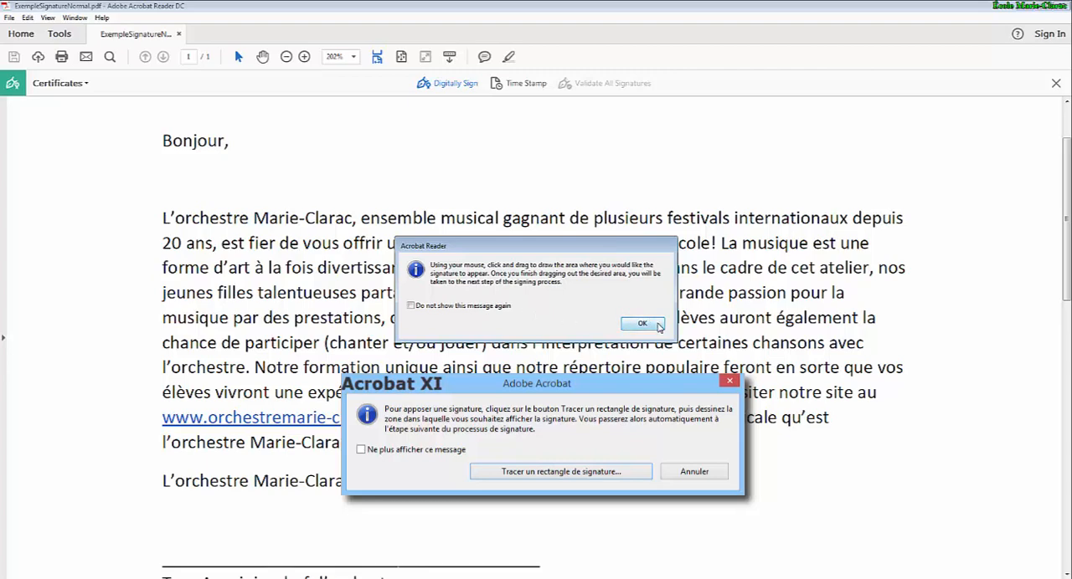
pyautogui.click(642, 324)
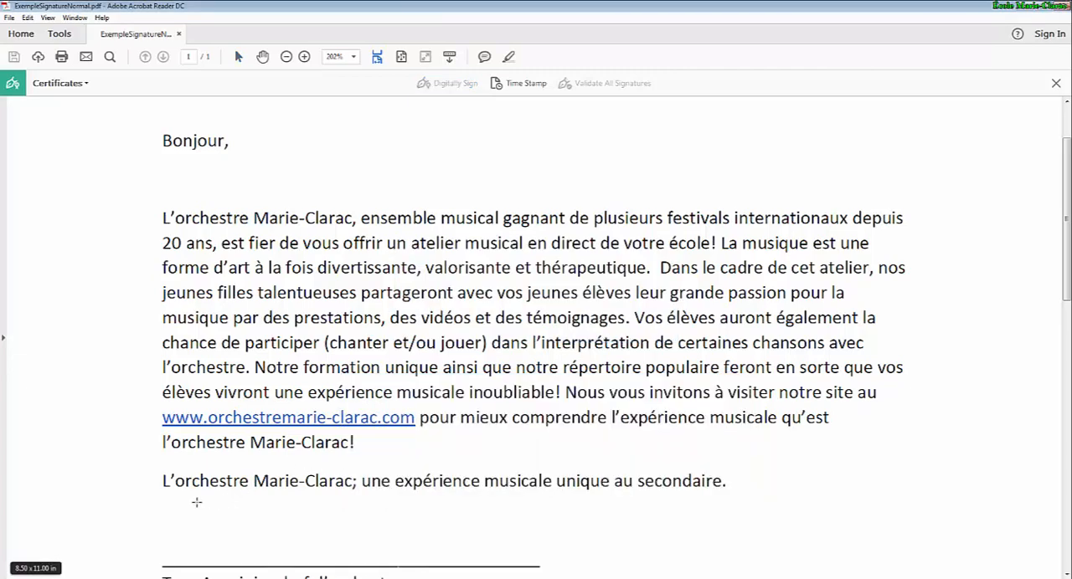
pyautogui.moveTo(197, 503); pyautogui.dragTo(485, 570)
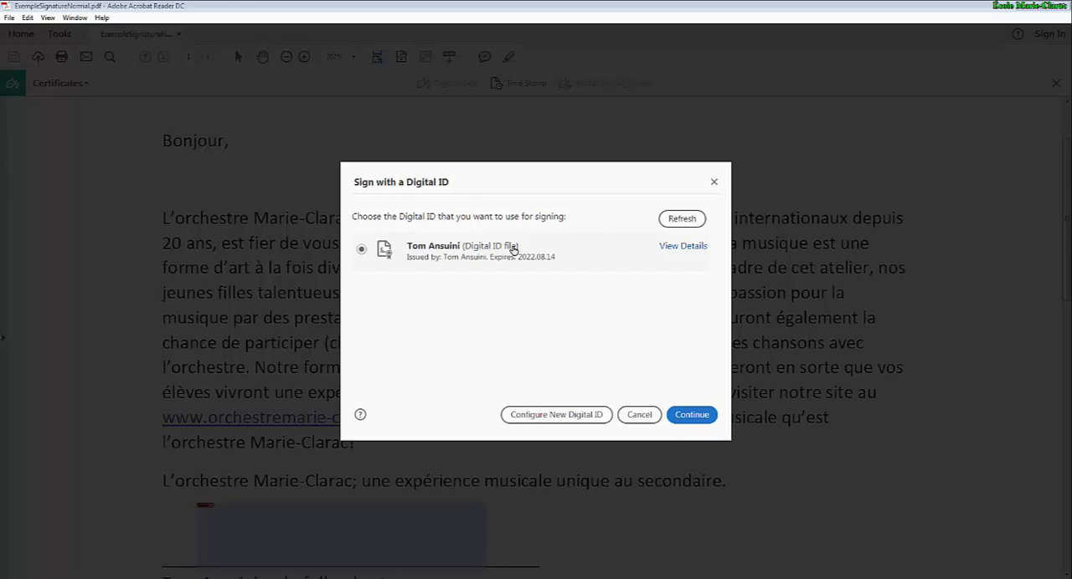
# Continue with the listed digital ID, enter the digital ID password and sign the document.
pyautogui.click(692, 415)
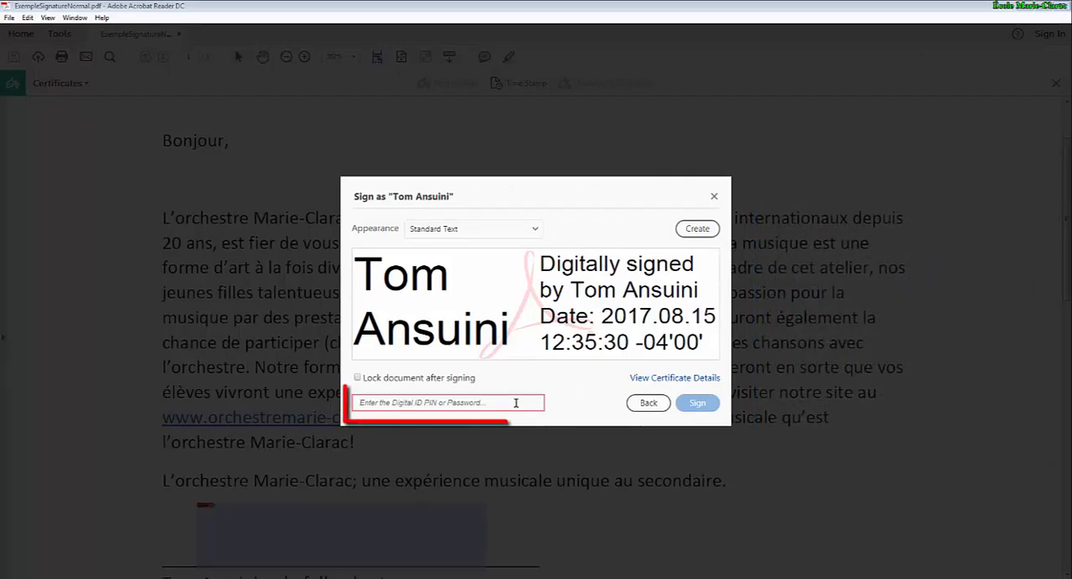
pyautogui.write('123456789')
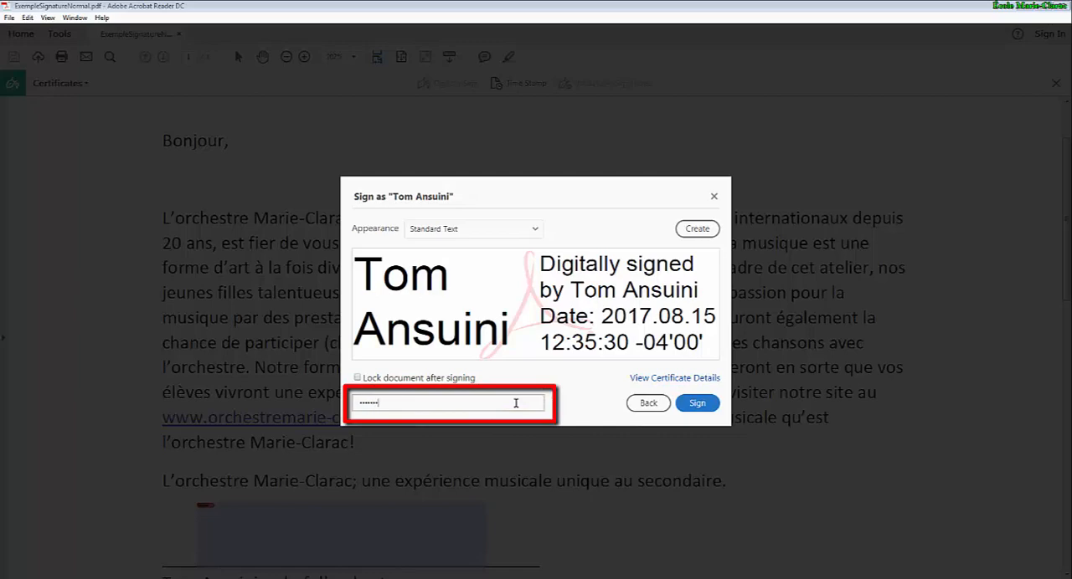
pyautogui.write('••')
pyautogui.click(698, 405)
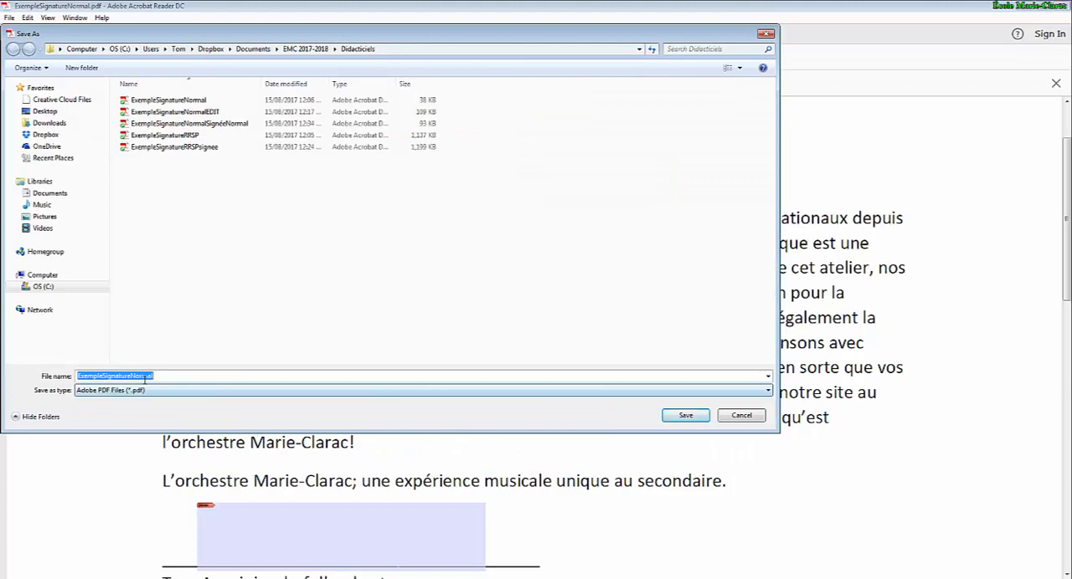
# Save the digitally signed letter as ExempleSignatureNormalSignéeCert2 in the Didacticiels folder.
pyautogui.click(159, 376)
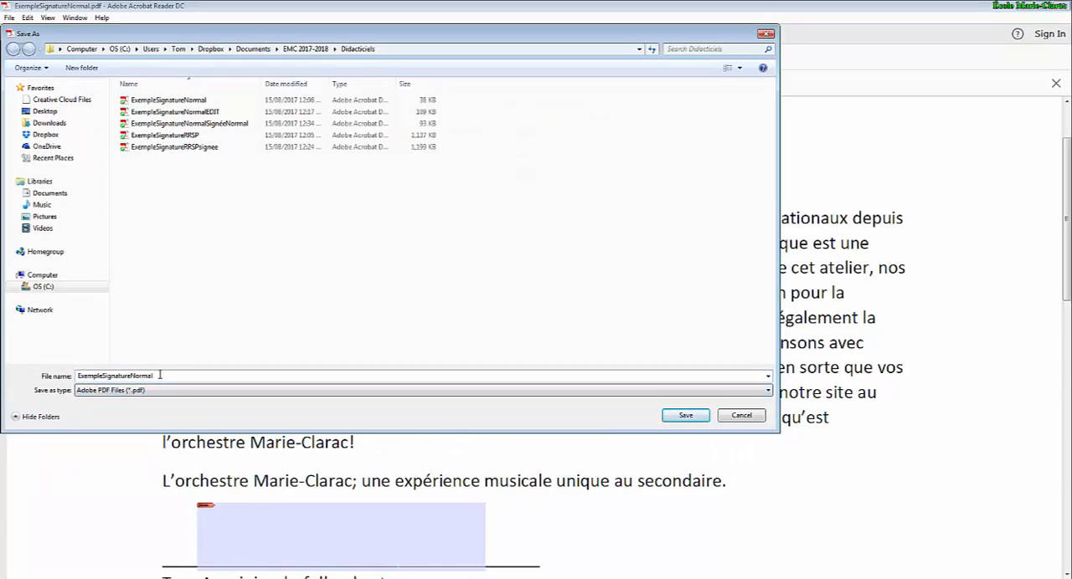
pyautogui.write('Sign')
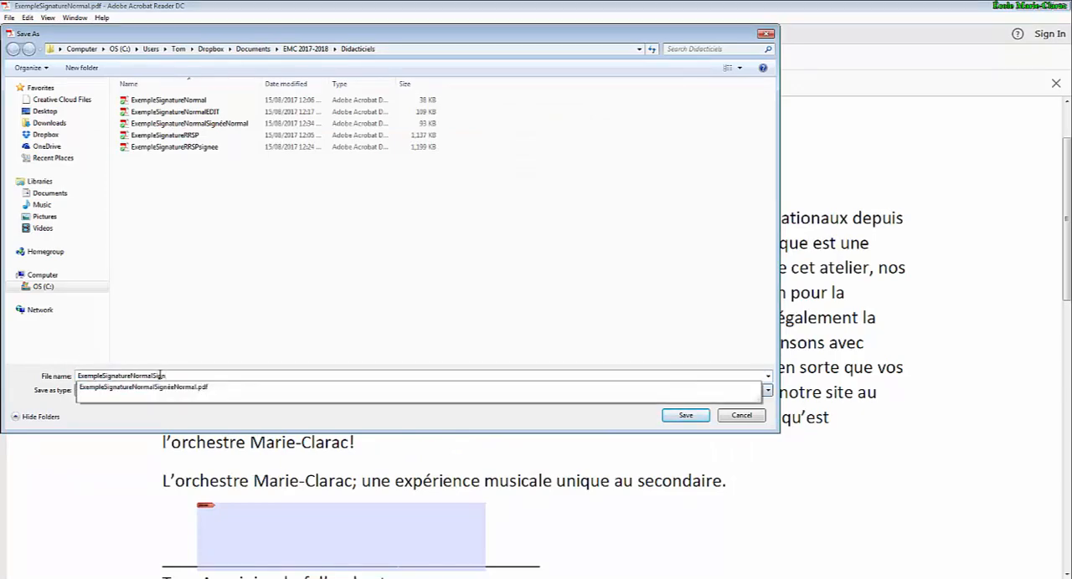
pyautogui.write('e')
pyautogui.write('eCer')
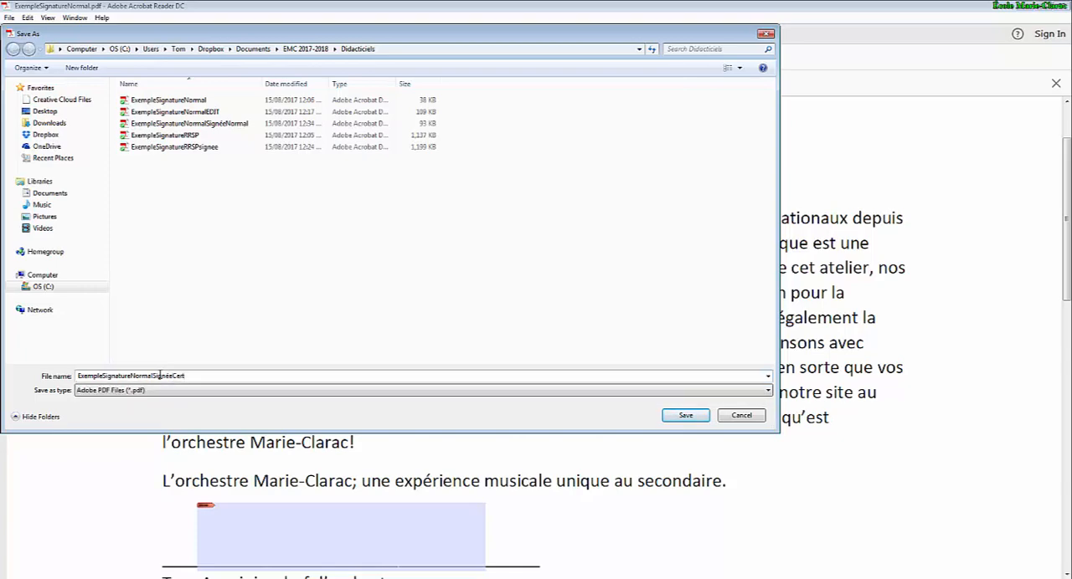
pyautogui.write('t2')
pyautogui.press('Return')
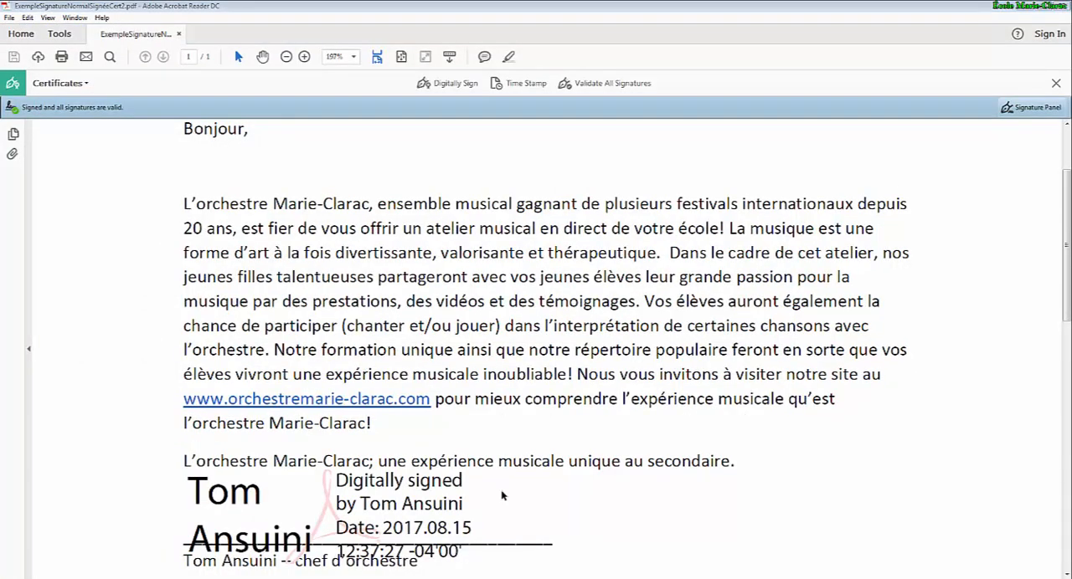